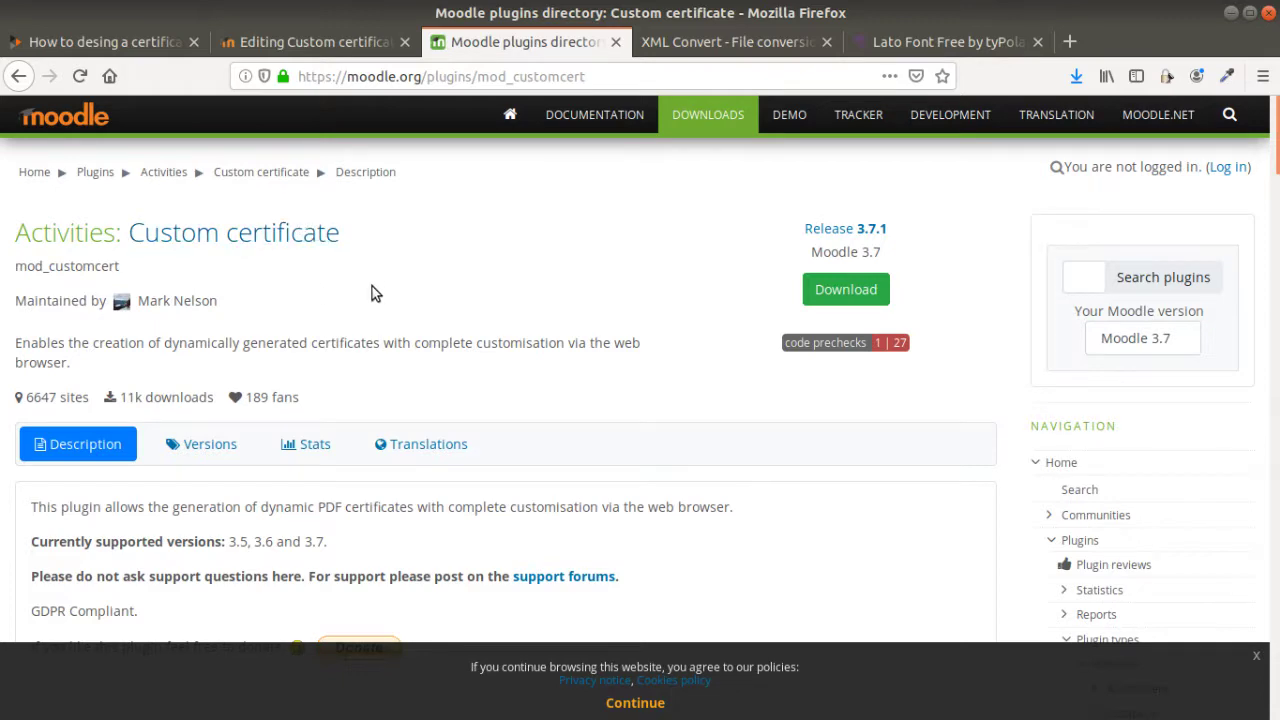
Switch to the PeerTube video on designing a certificate in Inkscape.
{"action": "left_click", "coordinate": [153, 43]}
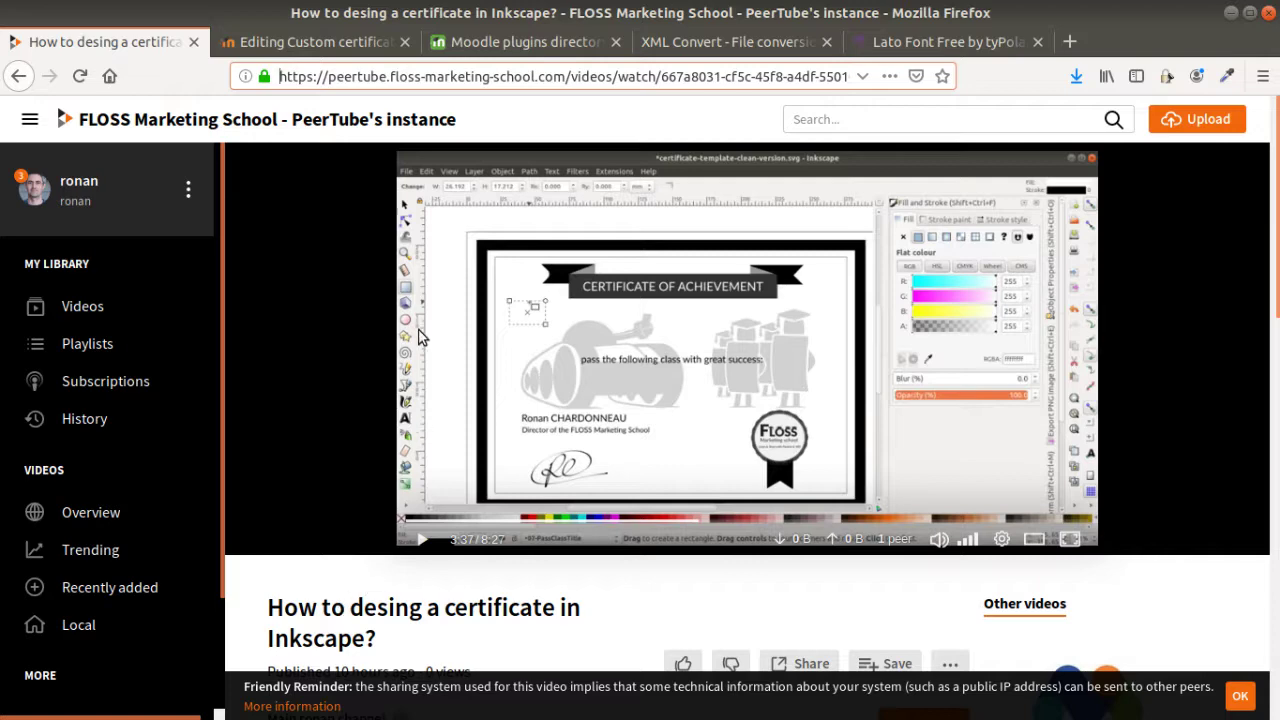
Check the certificate settings form and Custom certificate plugin tabs, then open Site administration.
{"action": "left_click", "coordinate": [368, 55]}
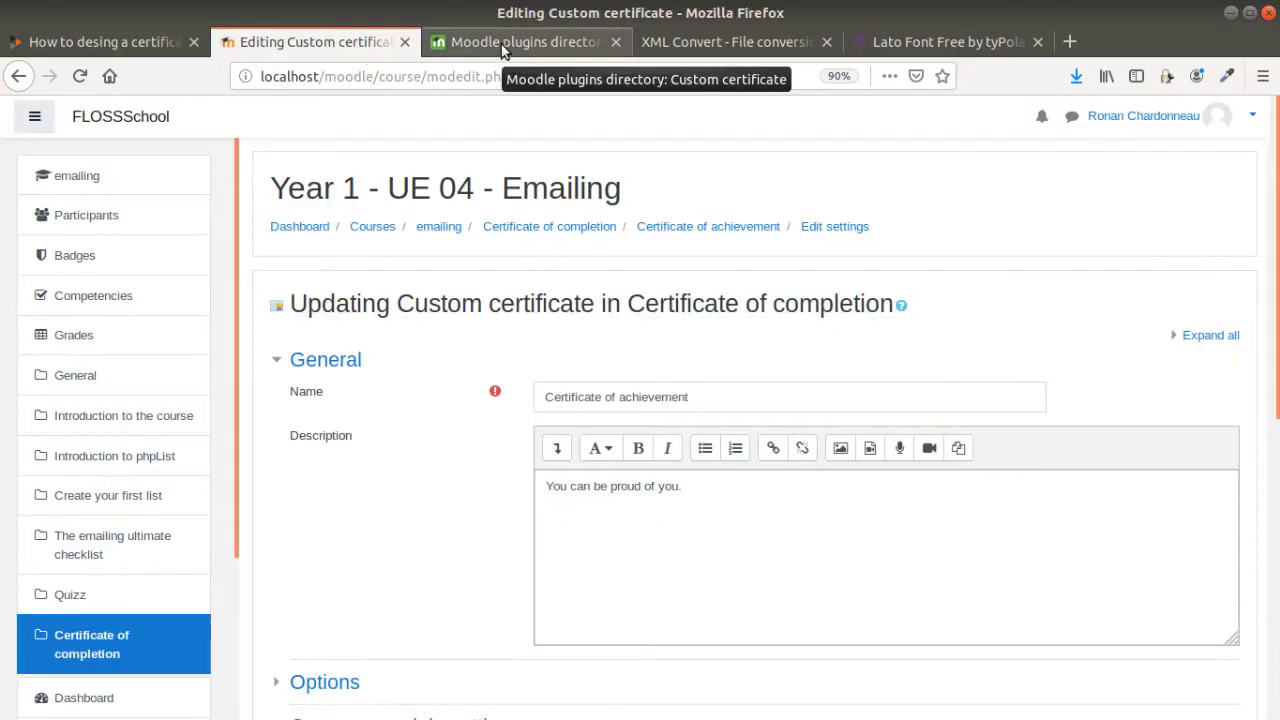
{"action": "left_click", "coordinate": [501, 44]}
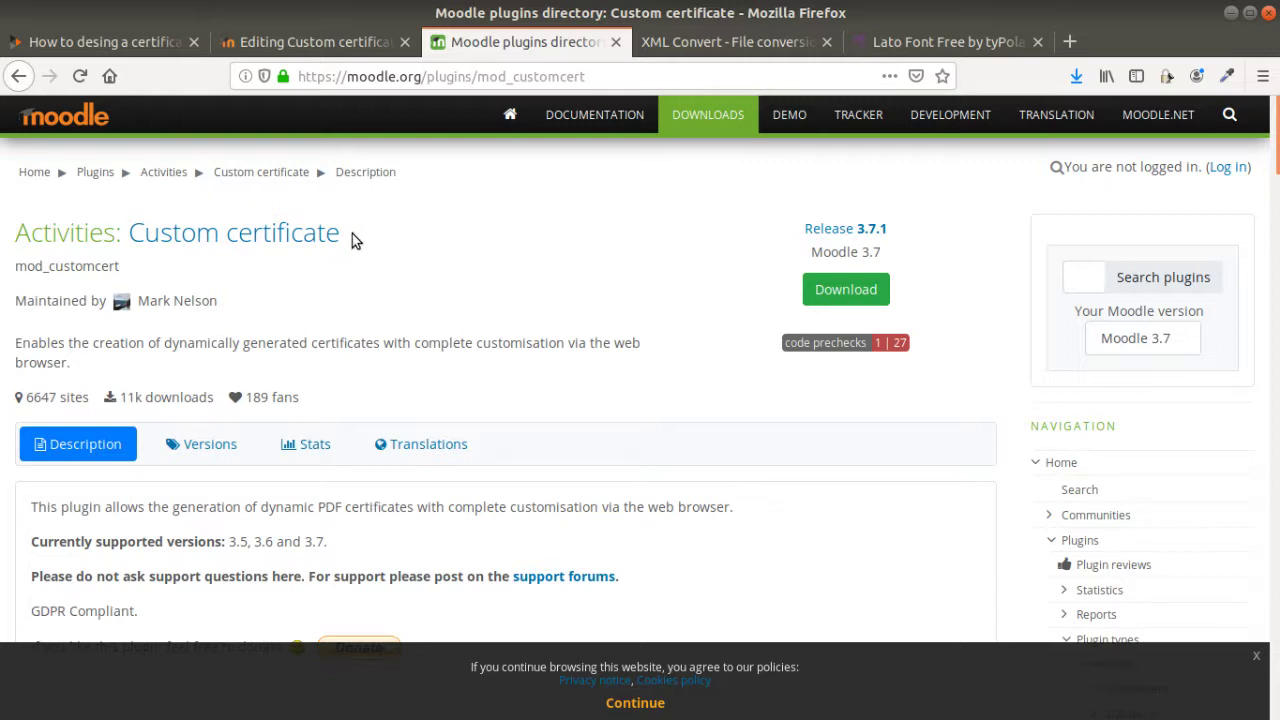
{"action": "left_click", "coordinate": [320, 42]}
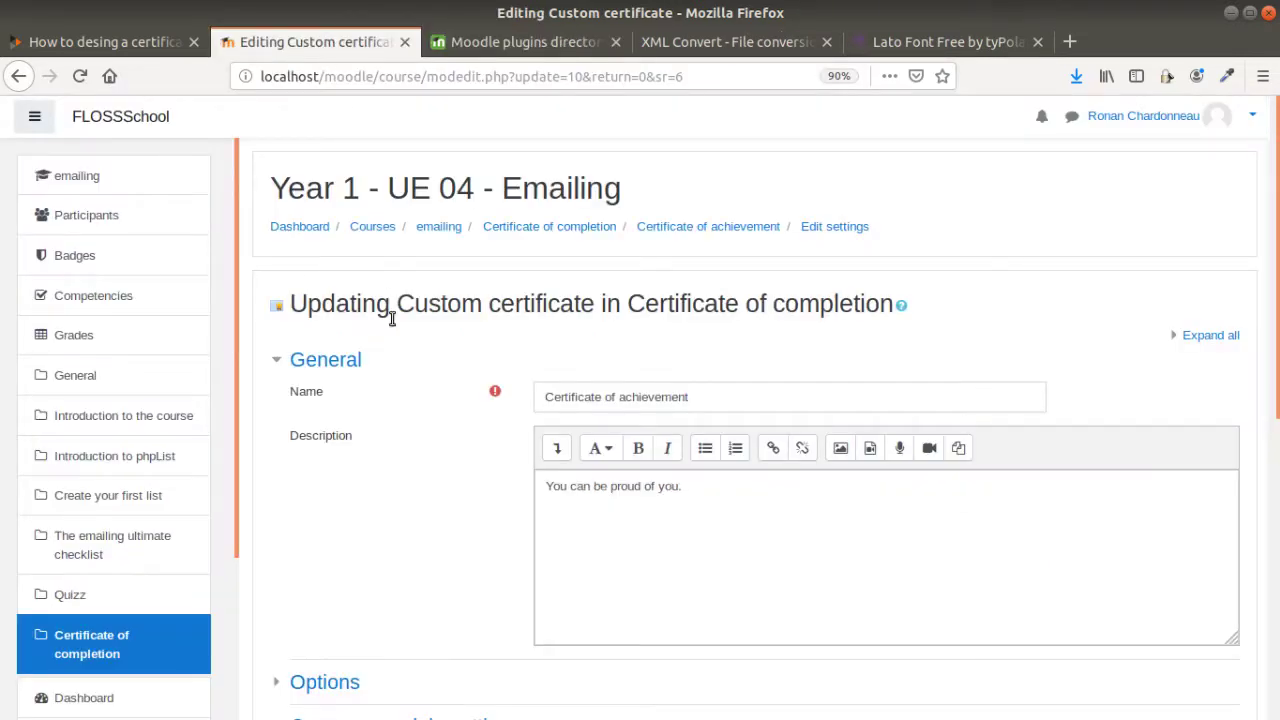
{"action": "scroll", "coordinate": [120, 445], "scroll_direction": "down", "scroll_amount": 4}
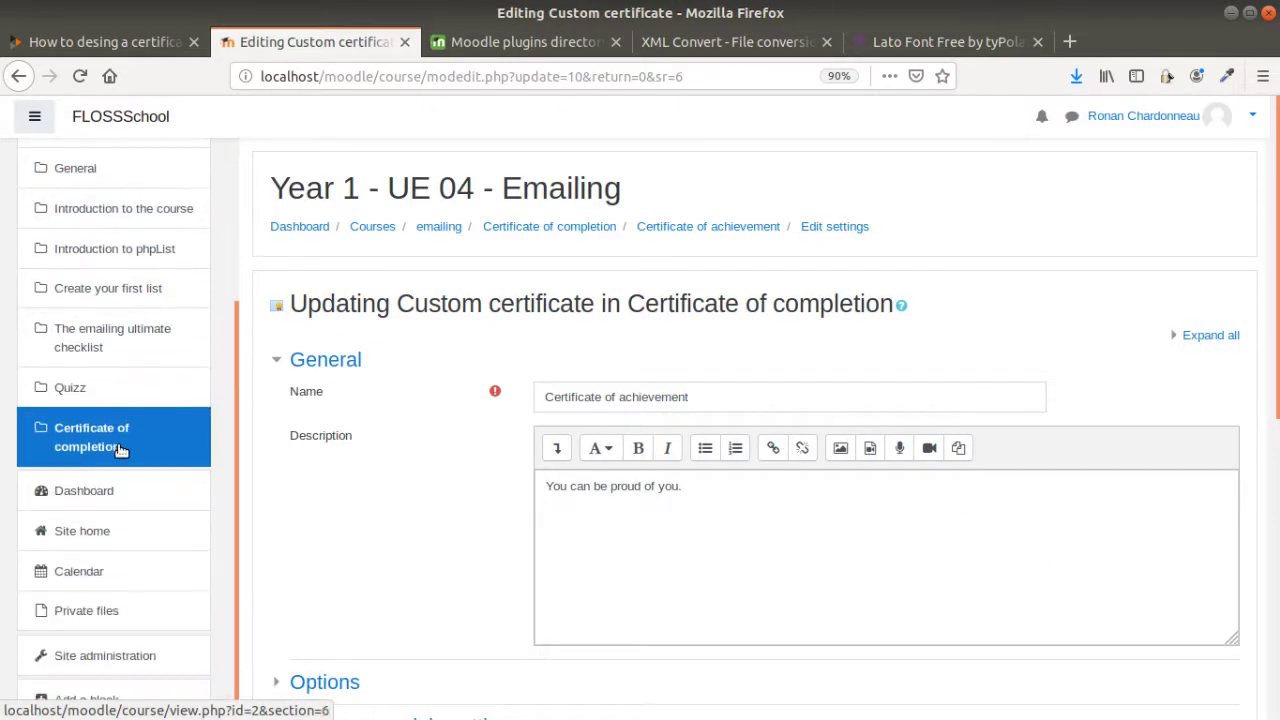
{"action": "scroll", "coordinate": [118, 451], "scroll_direction": "up", "scroll_amount": 2}
{"action": "scroll", "coordinate": [118, 451], "scroll_direction": "down", "scroll_amount": 3}
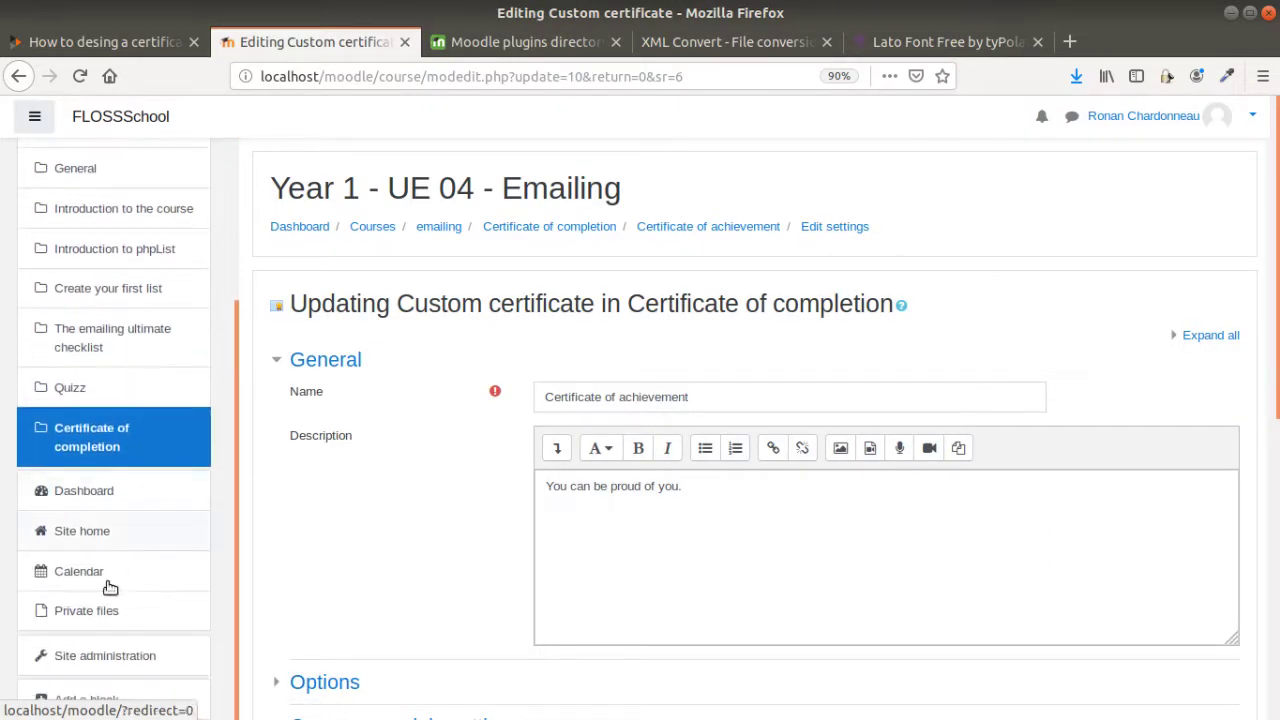
{"action": "left_click", "coordinate": [95, 655]}
Go from Plugins to the Custom certificate settings and open Manage templates.
{"action": "left_click", "coordinate": [460, 44]}
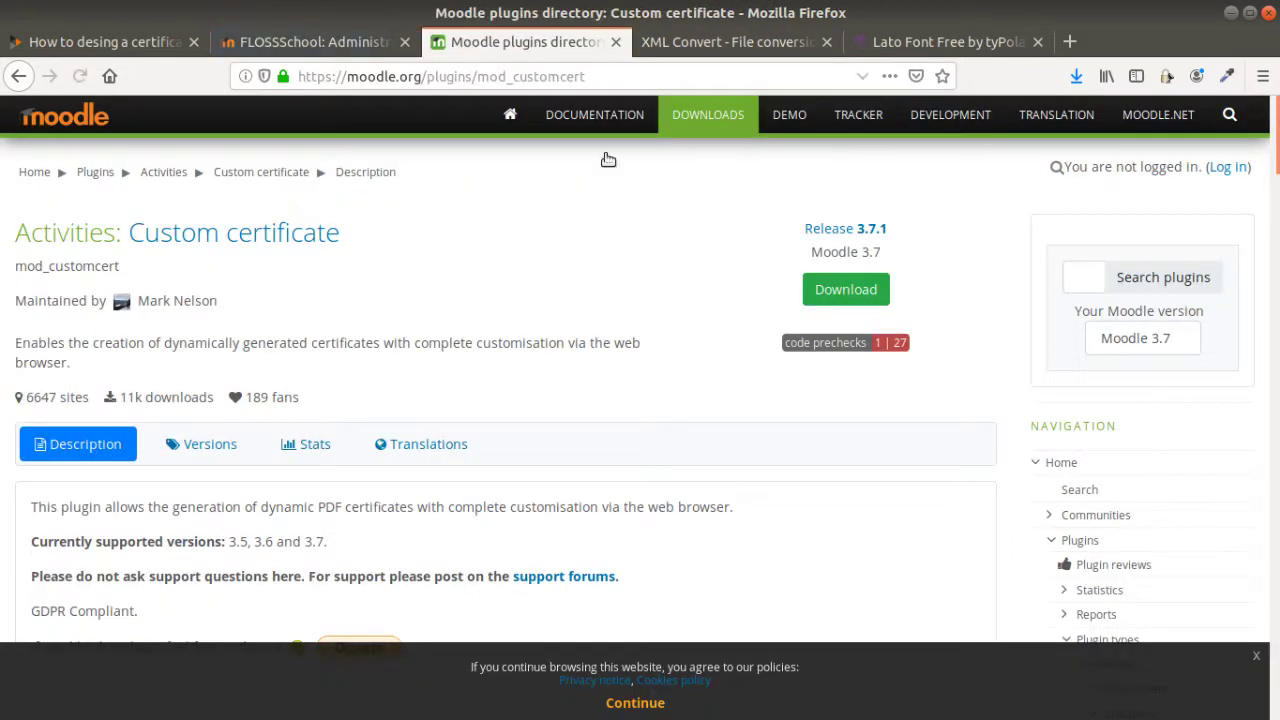
{"action": "left_click", "coordinate": [363, 44]}
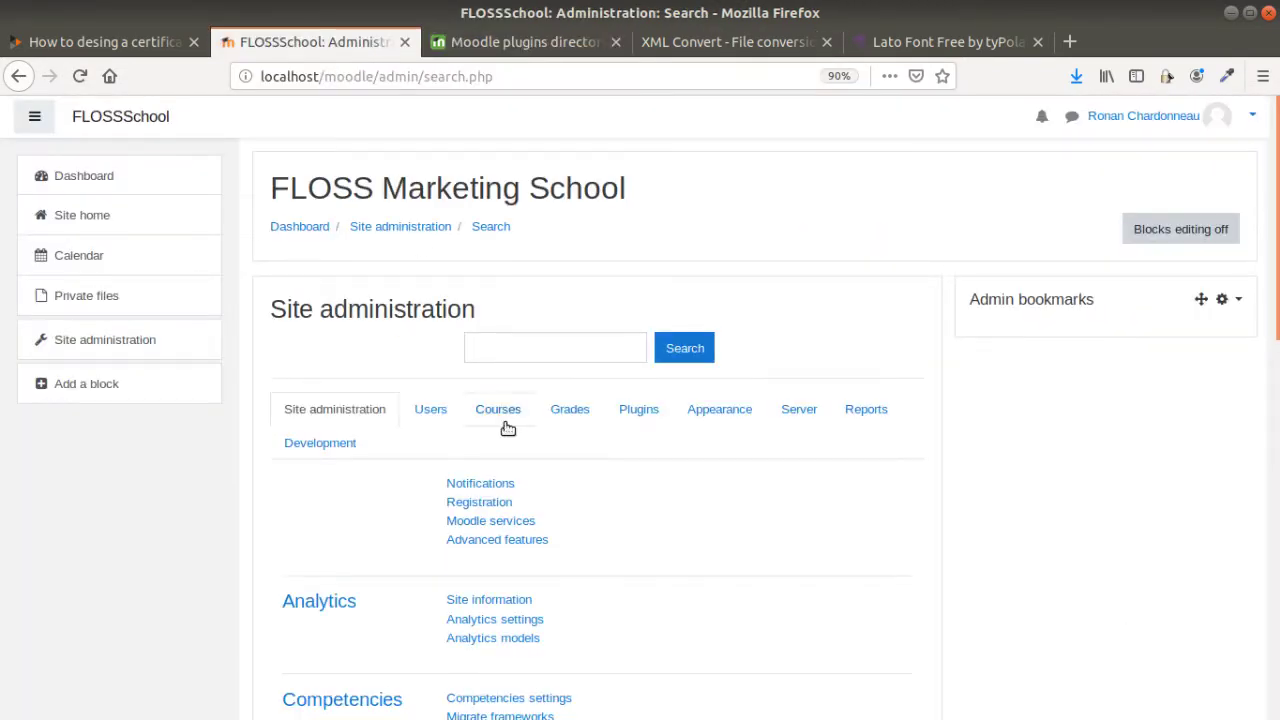
{"action": "left_click", "coordinate": [641, 419]}
{"action": "scroll", "coordinate": [607, 503], "scroll_direction": "down", "scroll_amount": 5}
{"action": "scroll", "coordinate": [583, 460], "scroll_direction": "down", "scroll_amount": 3}
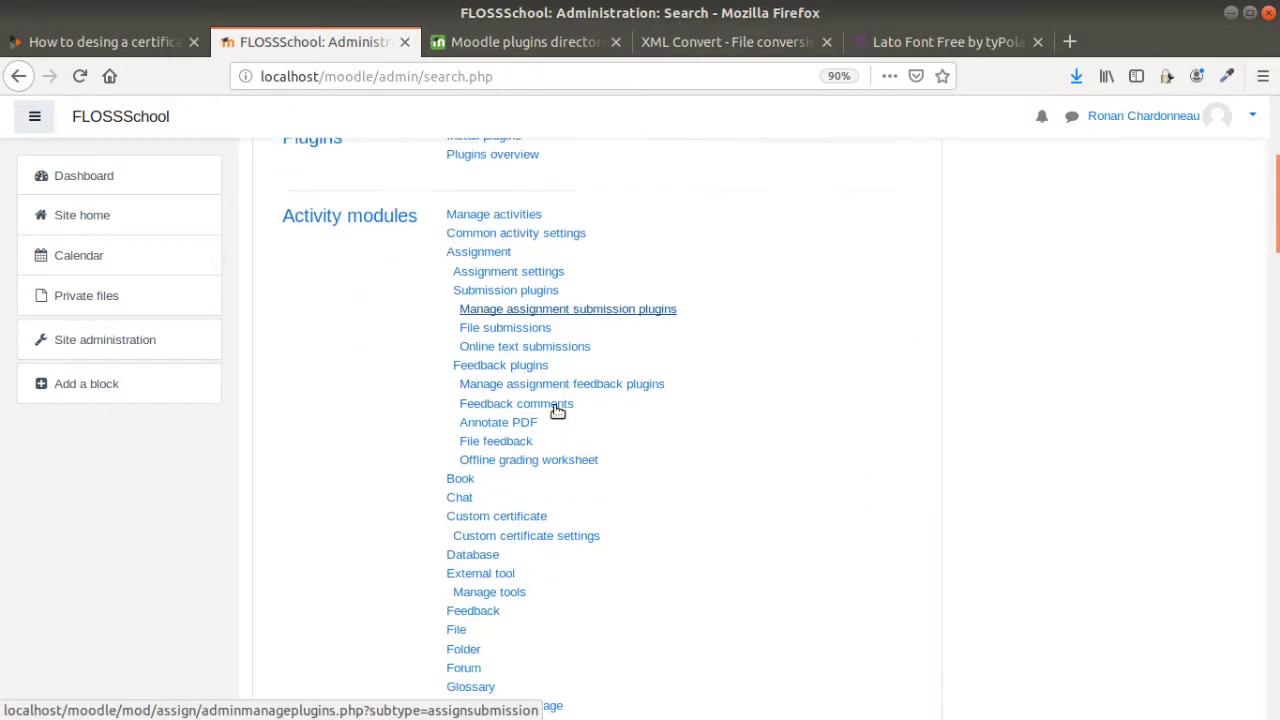
{"action": "scroll", "coordinate": [560, 411], "scroll_direction": "down", "scroll_amount": 1}
{"action": "left_click", "coordinate": [493, 360]}
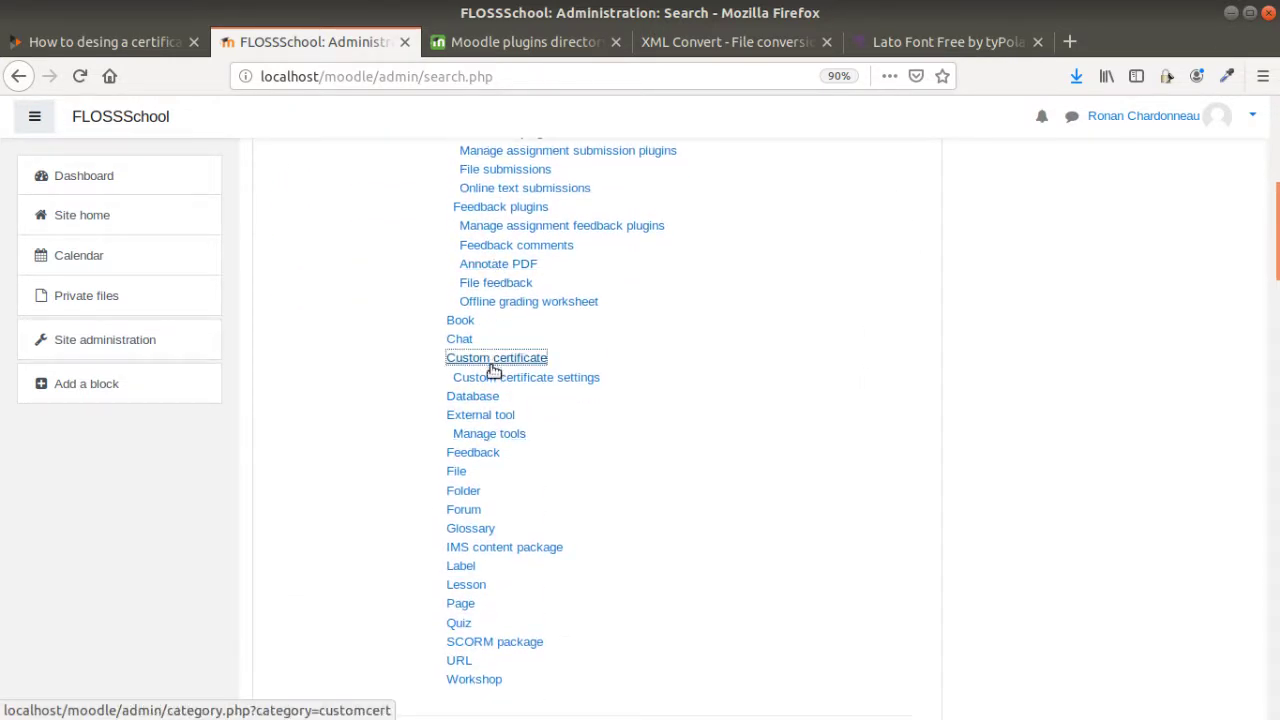
{"action": "scroll", "coordinate": [445, 420], "scroll_direction": "down", "scroll_amount": 2}
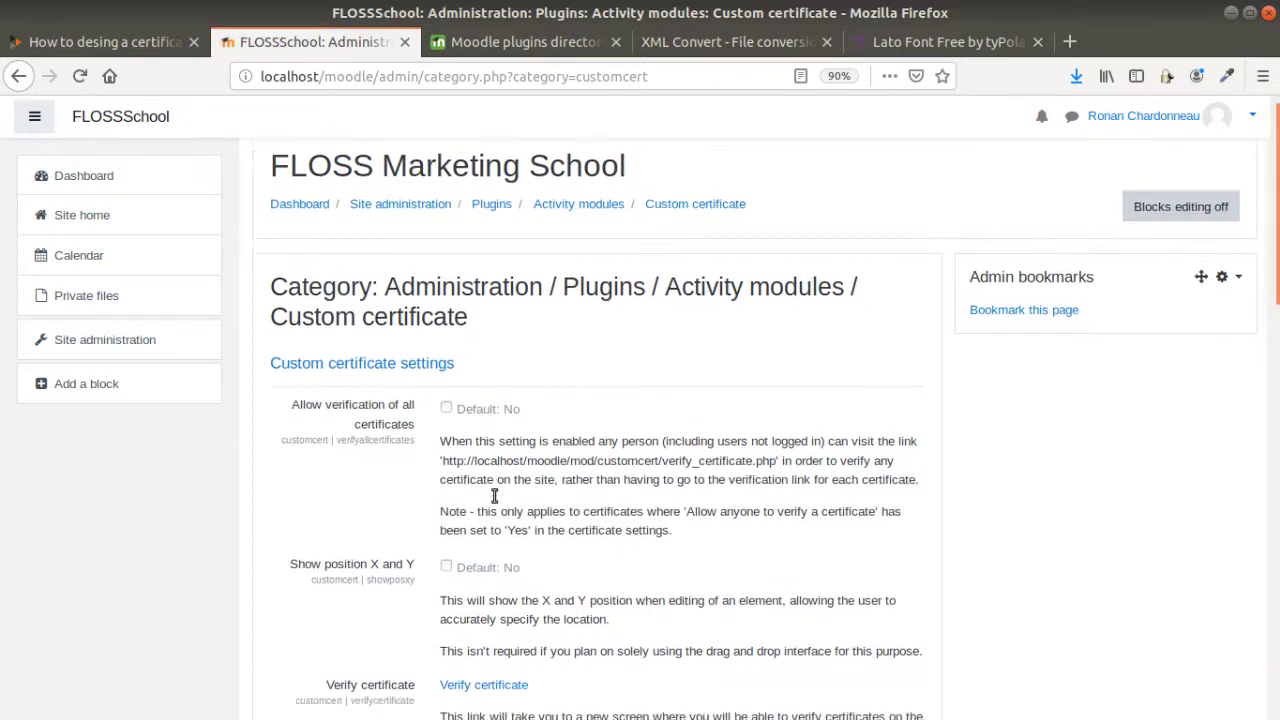
{"action": "scroll", "coordinate": [462, 345], "scroll_direction": "down", "scroll_amount": 5}
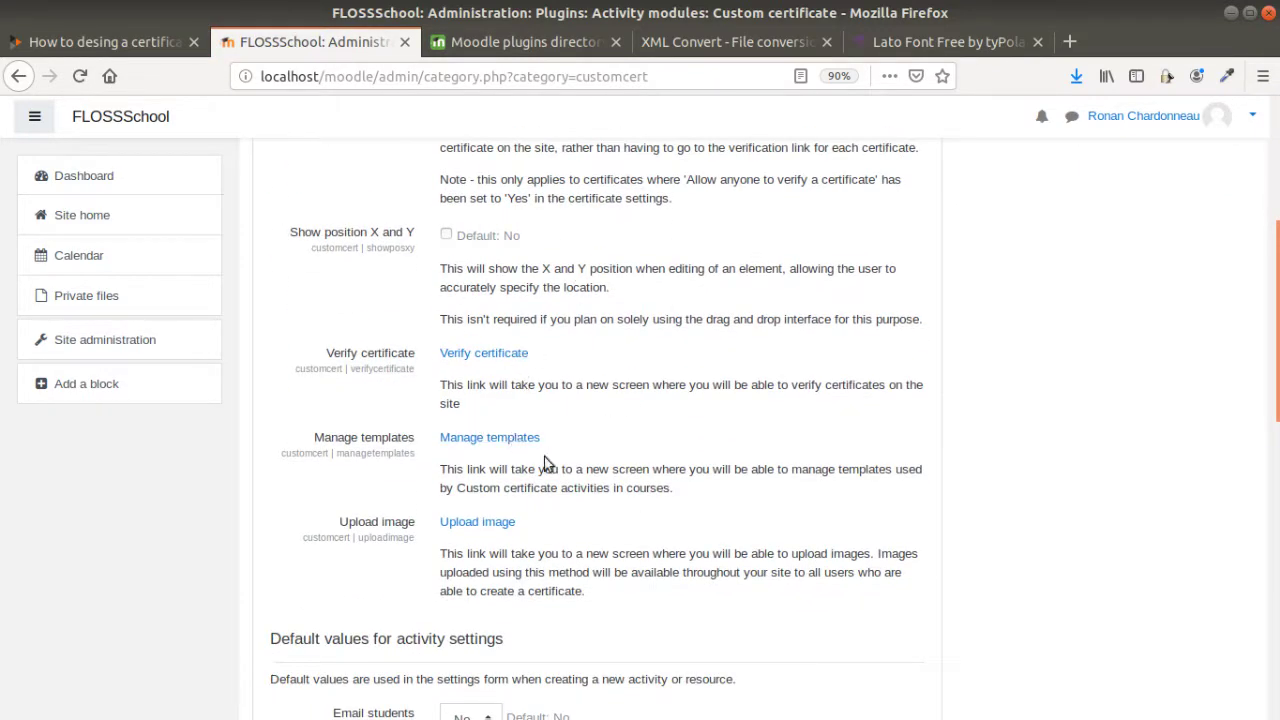
{"action": "scroll", "coordinate": [637, 380], "scroll_direction": "down", "scroll_amount": 2}
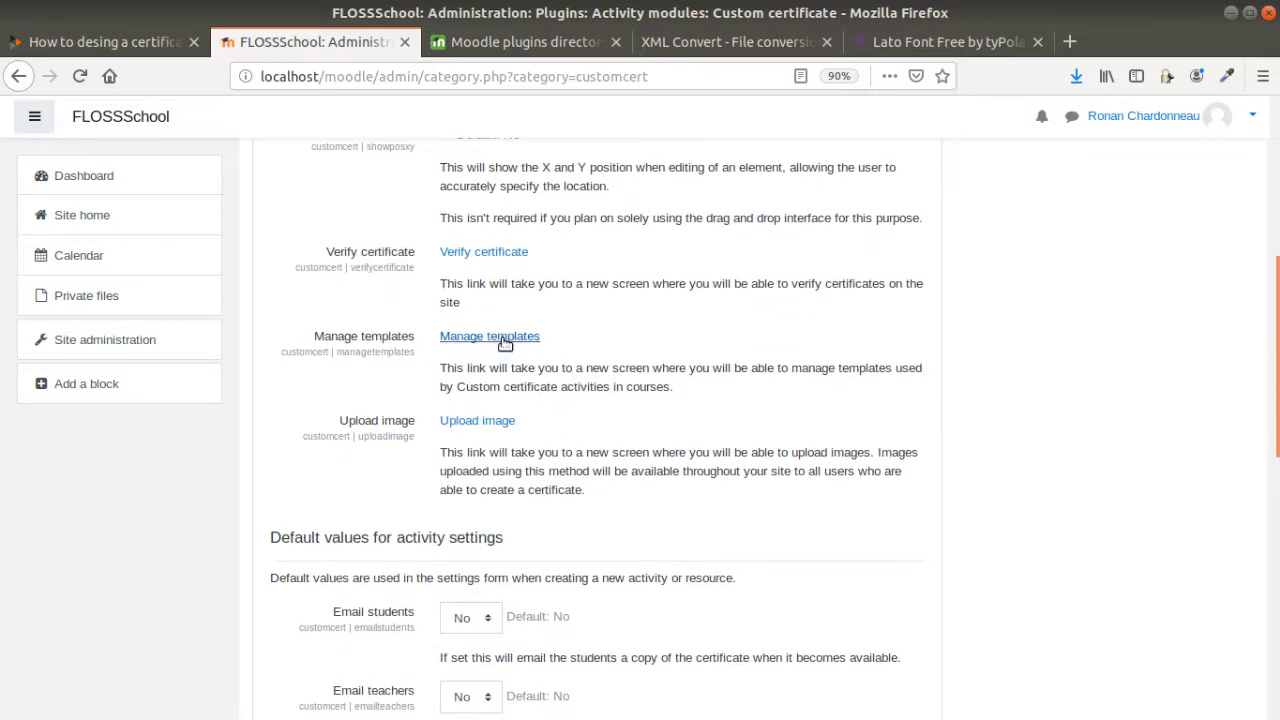
{"action": "left_click", "coordinate": [477, 344]}
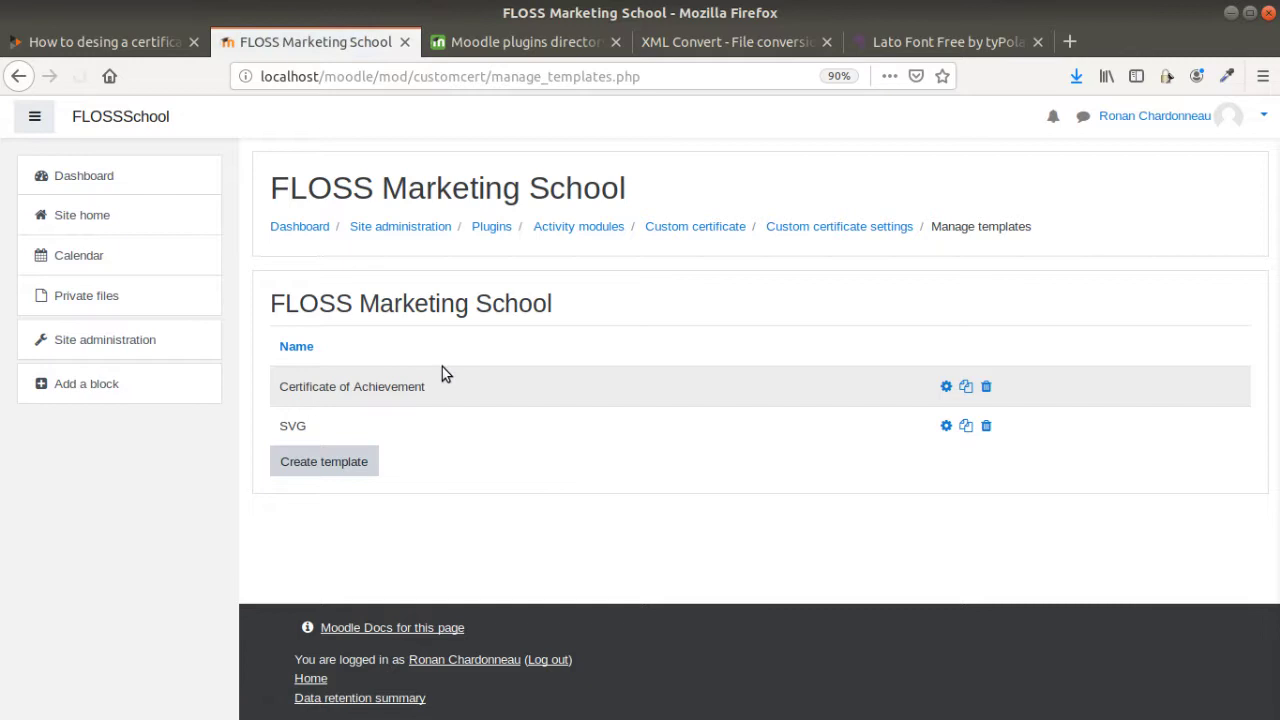
Start a new certificate template from the Manage templates page.
{"action": "left_click", "coordinate": [336, 476]}
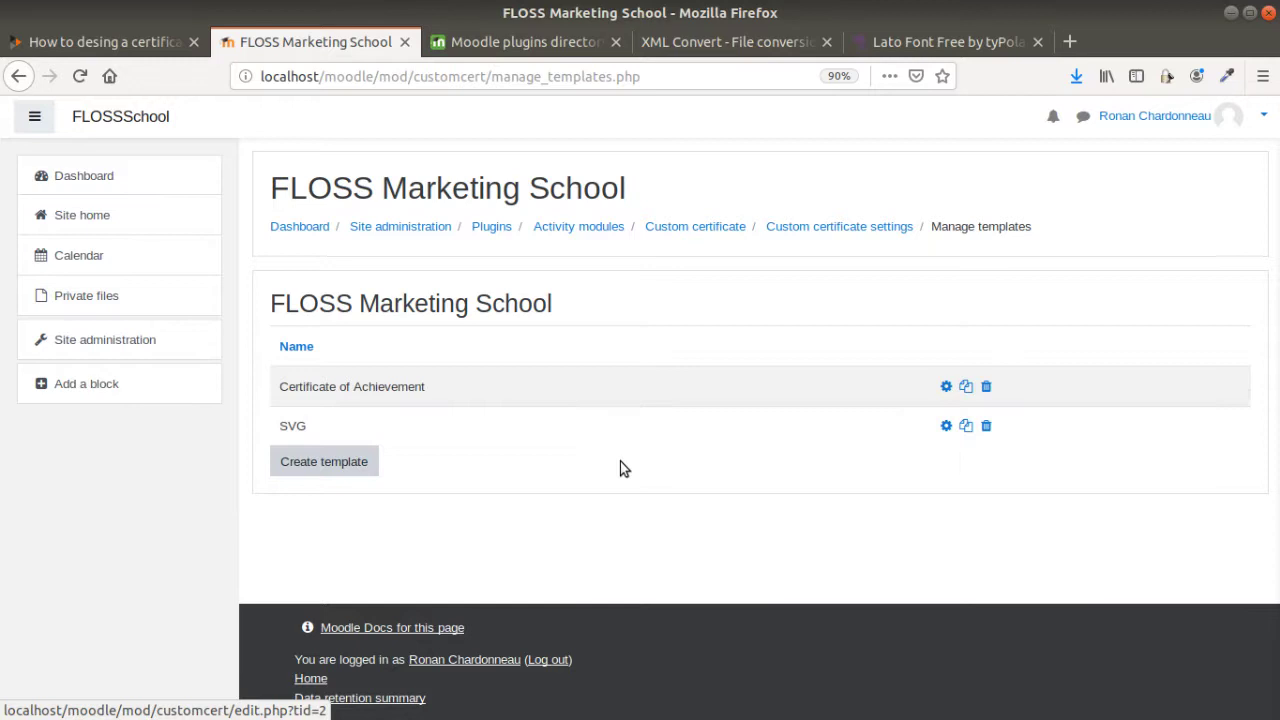
Look over the blank template form and its element-type list, then return to Manage templates.
{"action": "left_click", "coordinate": [322, 463]}
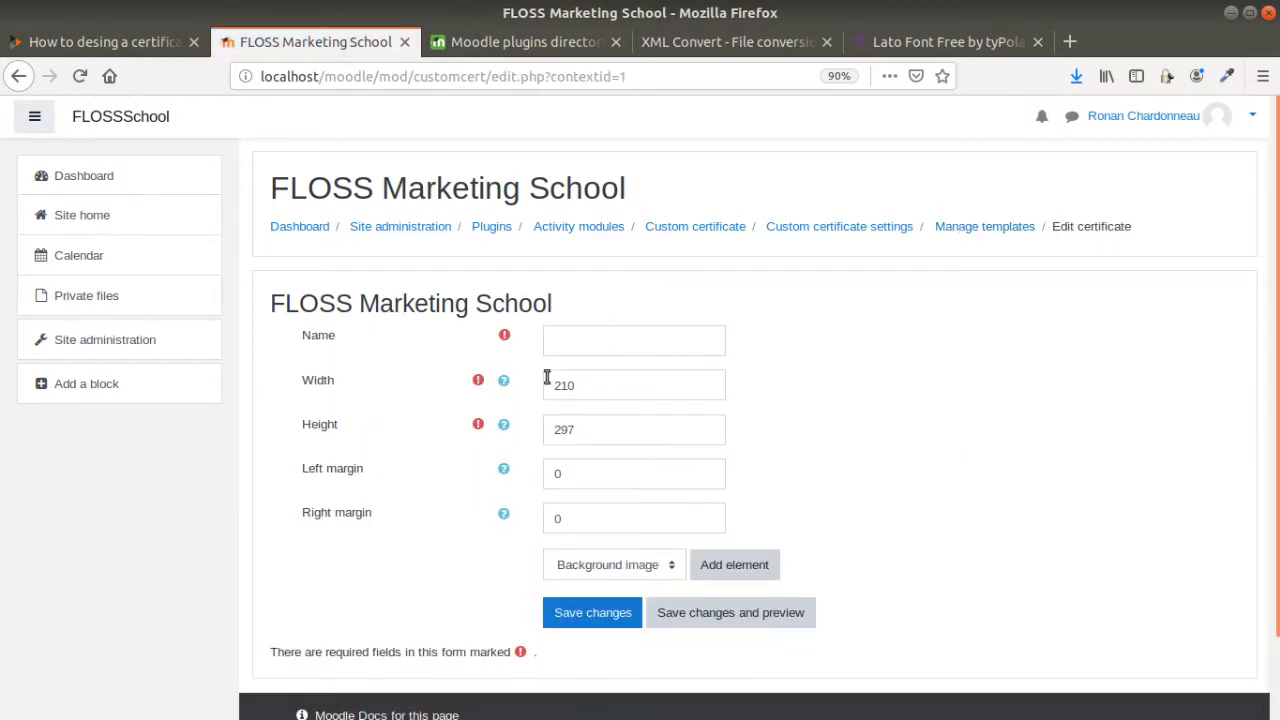
{"action": "left_click", "coordinate": [590, 341]}
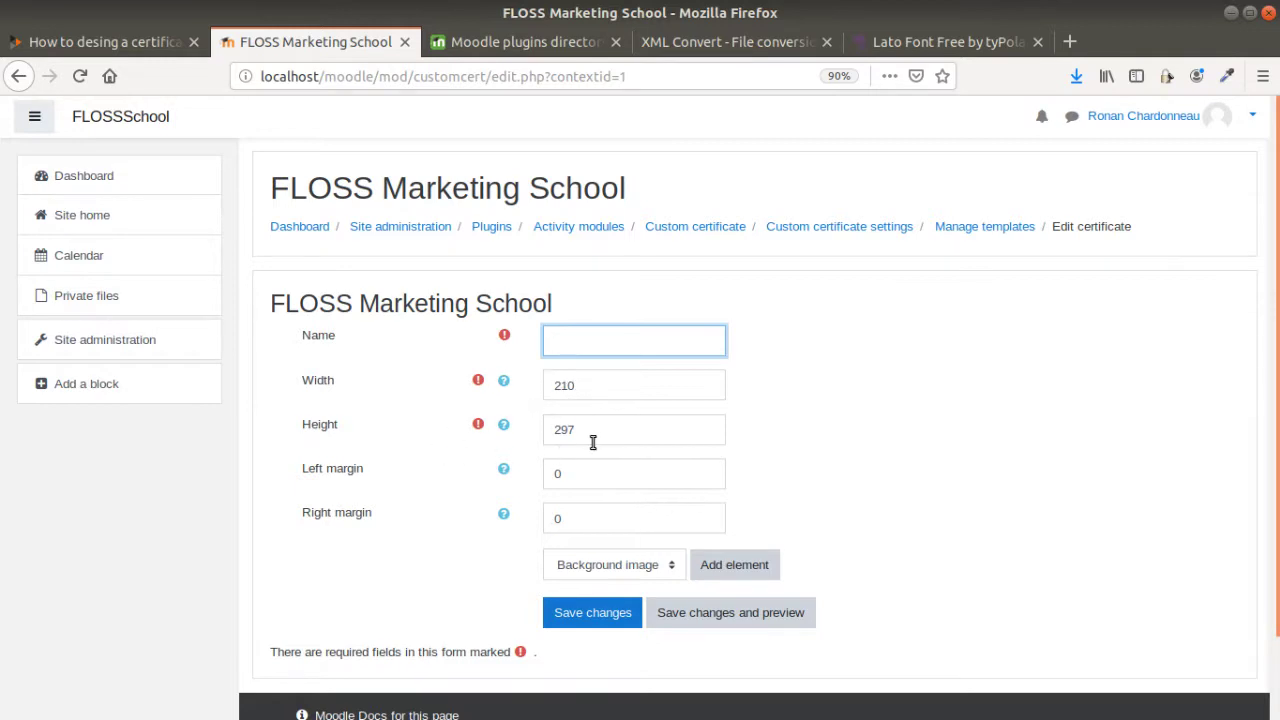
{"action": "scroll", "coordinate": [594, 437], "scroll_direction": "down", "scroll_amount": 2}
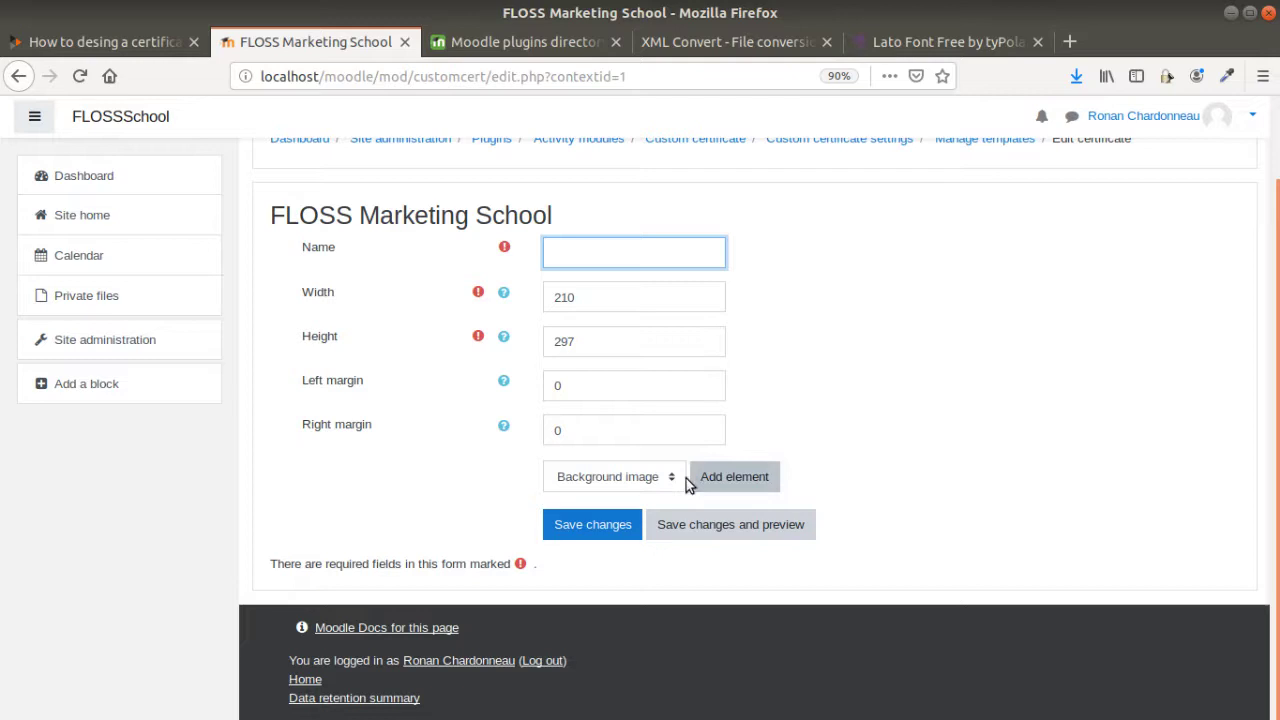
{"action": "left_click", "coordinate": [644, 480]}
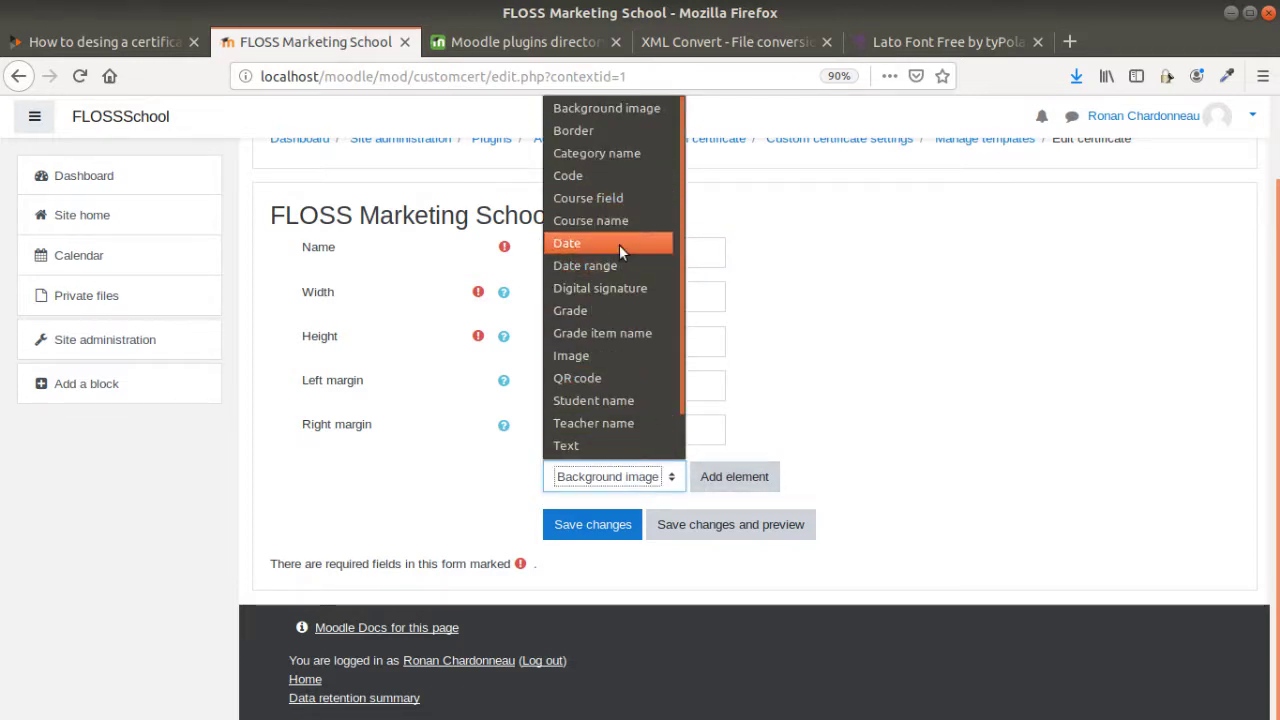
{"action": "left_click", "coordinate": [398, 413]}
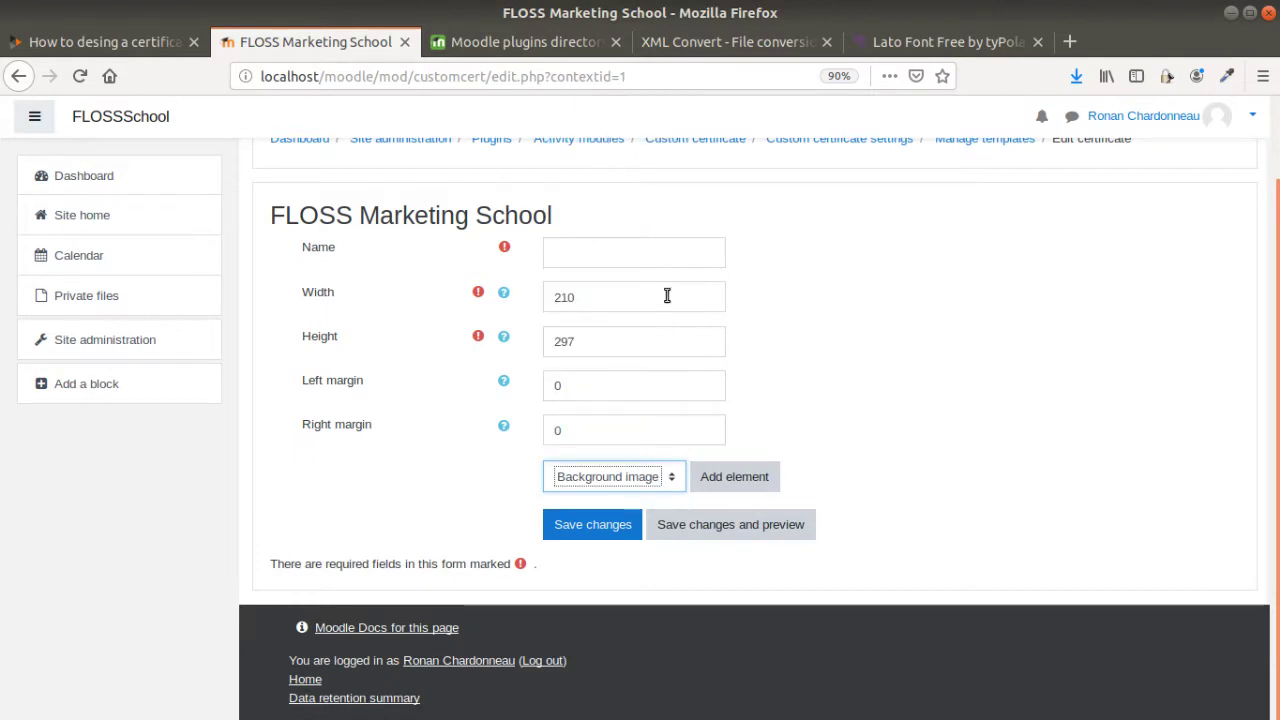
{"action": "scroll", "coordinate": [880, 270], "scroll_direction": "up", "scroll_amount": 2}
{"action": "left_click", "coordinate": [963, 230]}
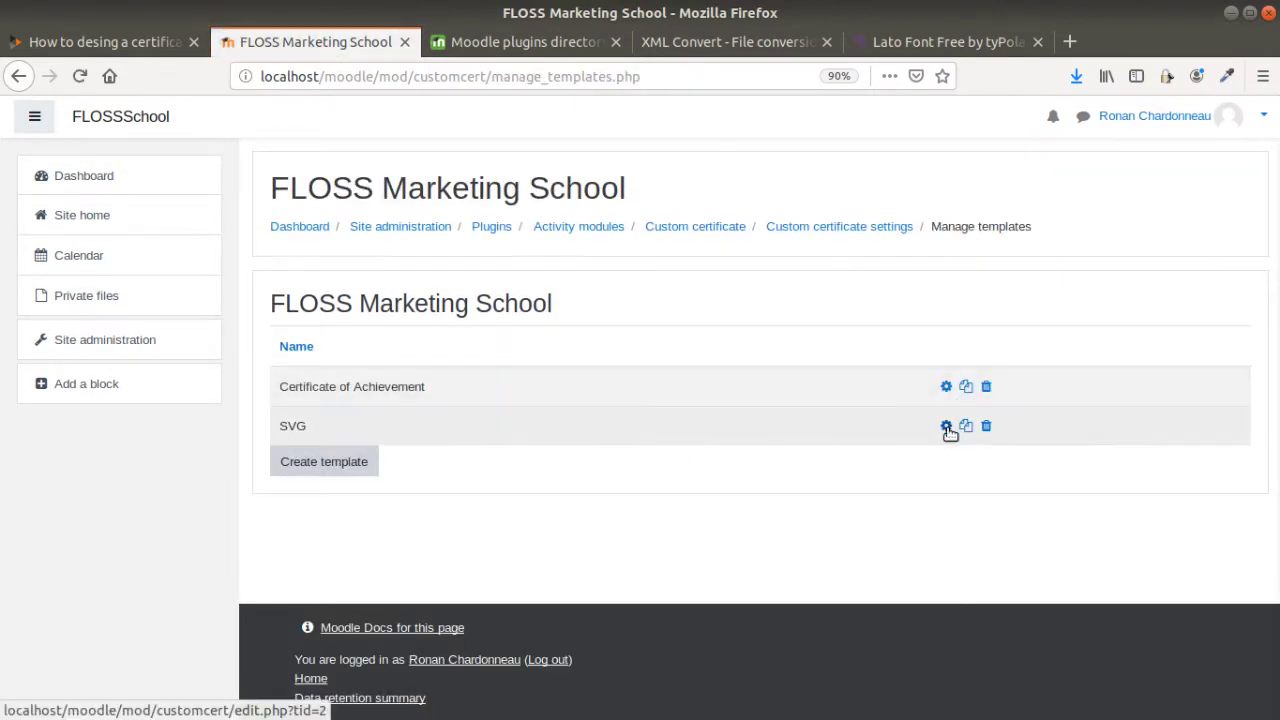
Open the SVG template's settings and go to Reposition elements.
{"action": "left_click", "coordinate": [946, 426]}
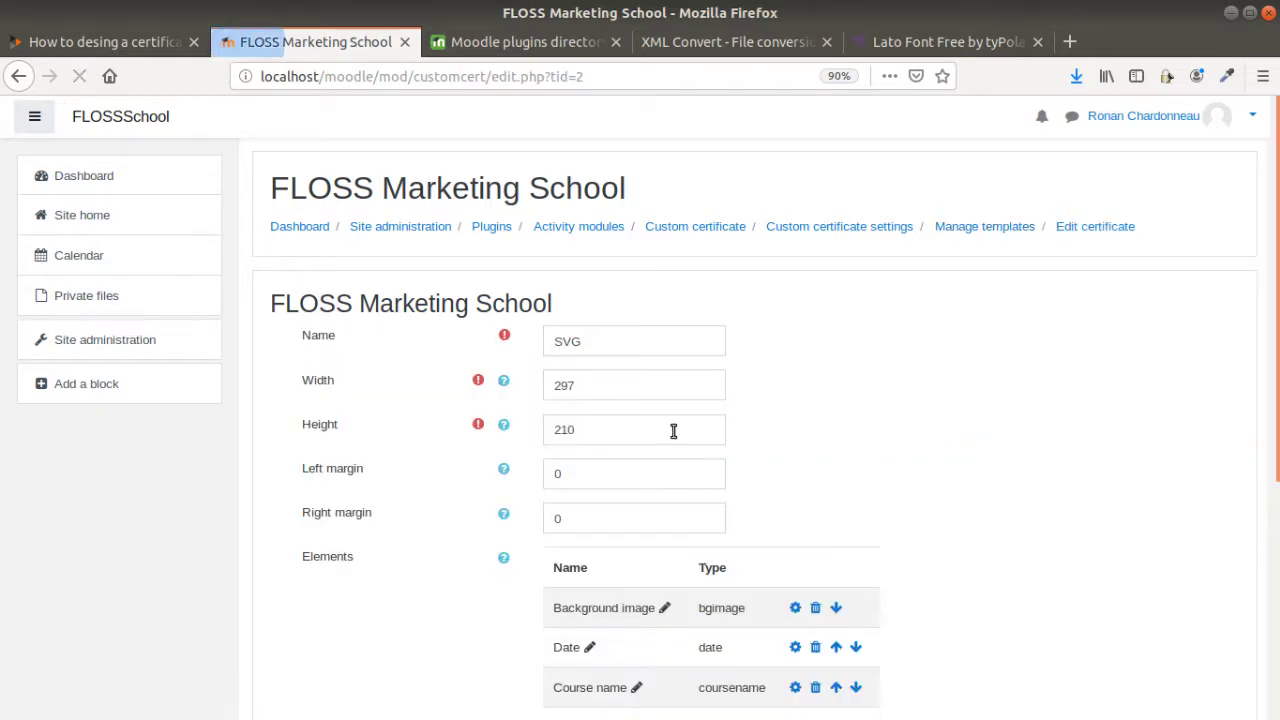
{"action": "scroll", "coordinate": [620, 440], "scroll_direction": "down", "scroll_amount": 4}
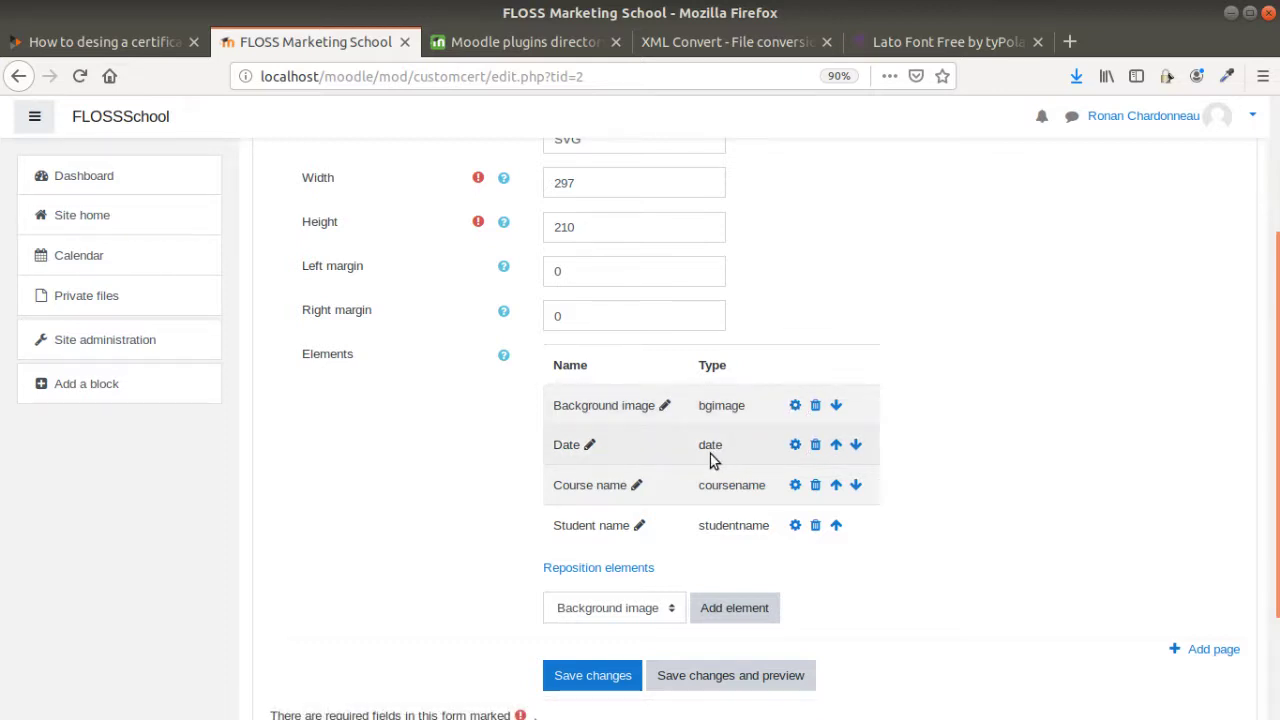
{"action": "left_click", "coordinate": [602, 569]}
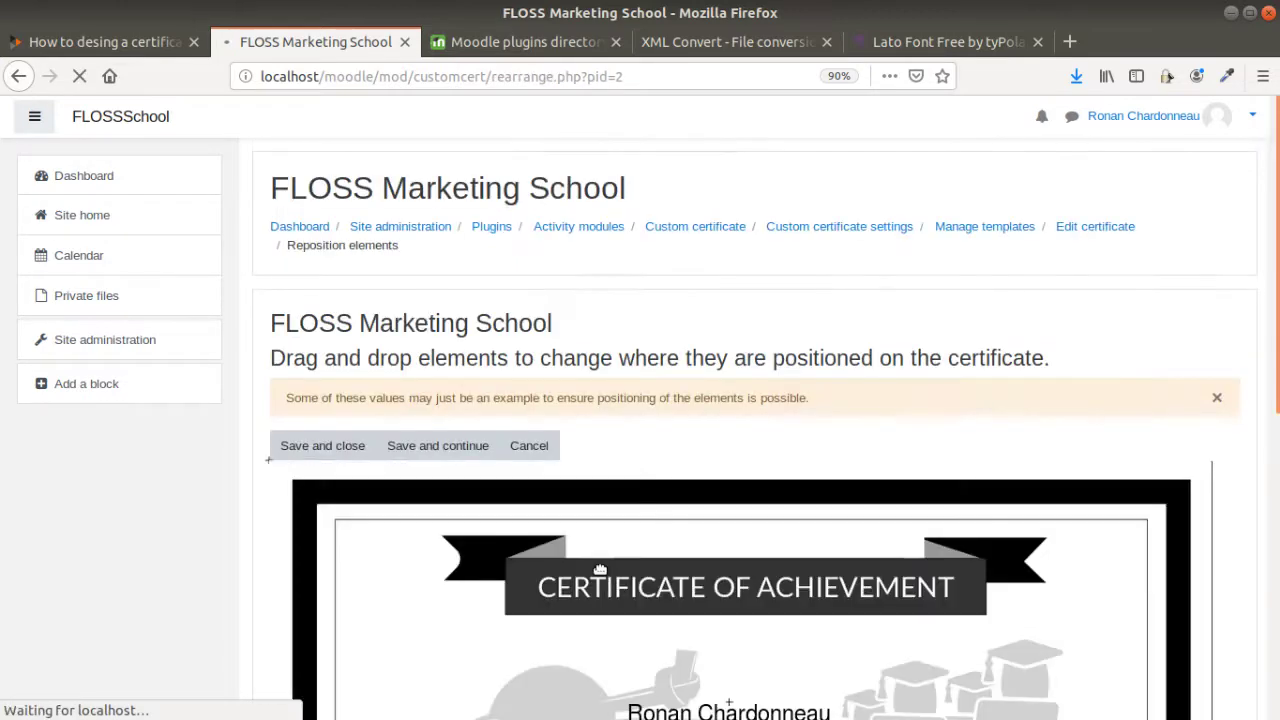
Inspect the Course name element, drag it slightly on the layout, then cancel repositioning.
{"action": "scroll", "coordinate": [1125, 228], "scroll_direction": "down", "scroll_amount": 5}
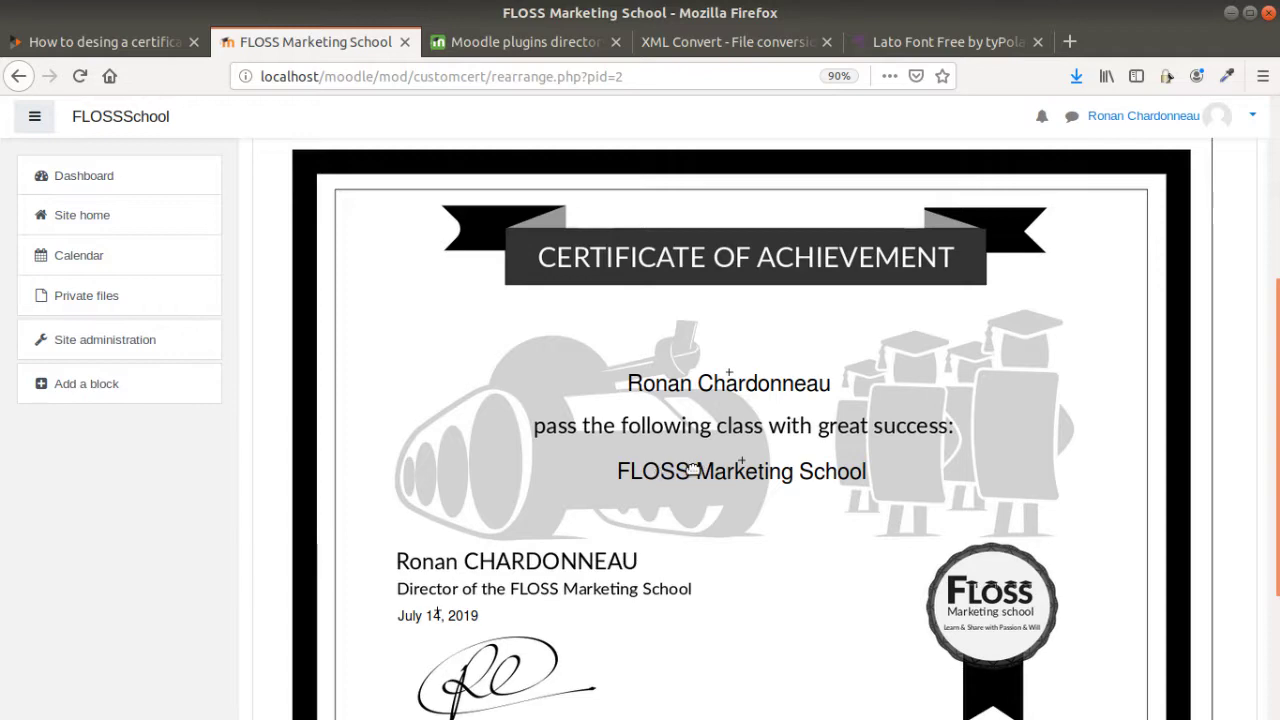
{"action": "left_click", "coordinate": [693, 470]}
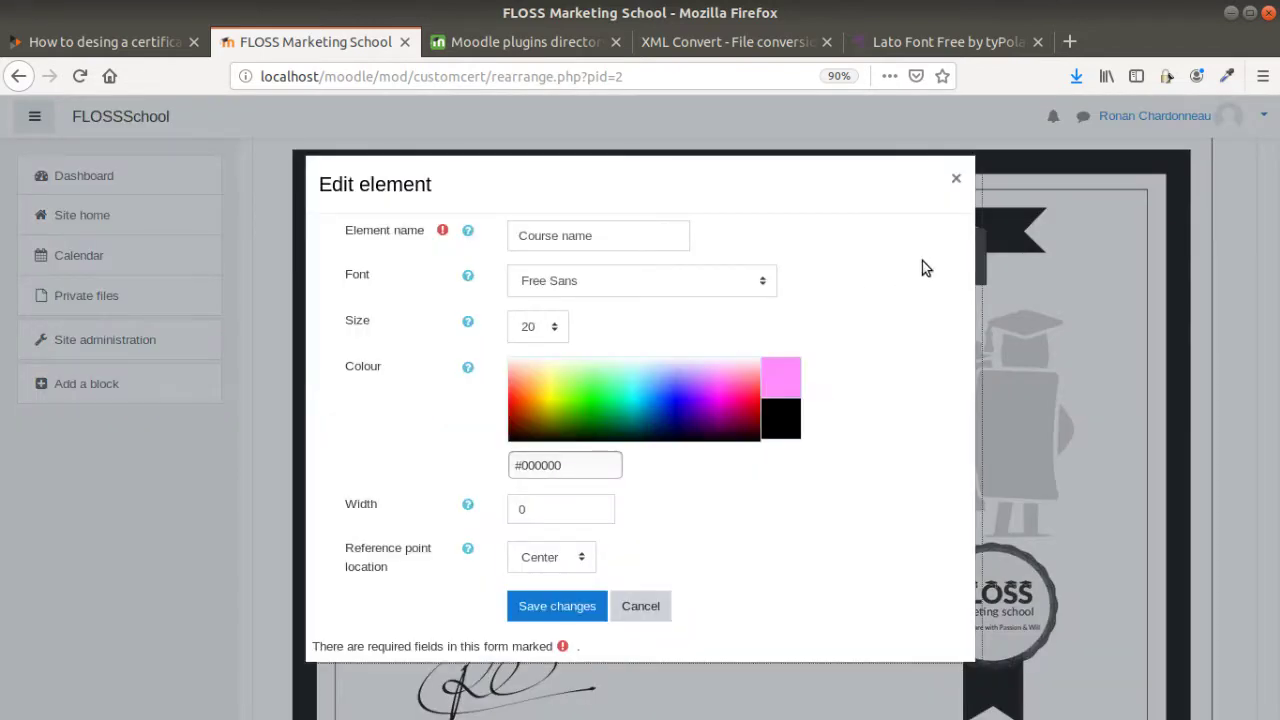
{"action": "left_click", "coordinate": [957, 181]}
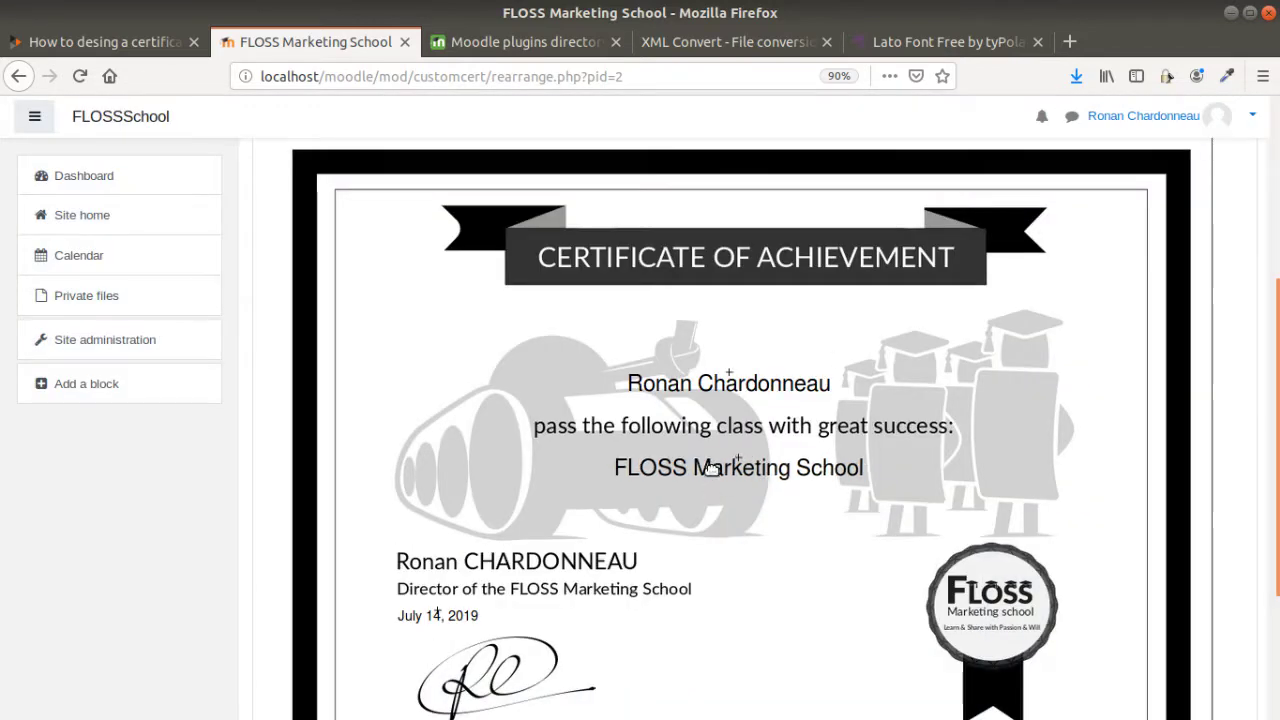
{"action": "mouse_move", "coordinate": [697, 463]}
{"action": "left_mouse_down"}
{"action": "mouse_move", "coordinate": [580, 455]}
{"action": "mouse_move", "coordinate": [728, 470]}
{"action": "left_mouse_up"}
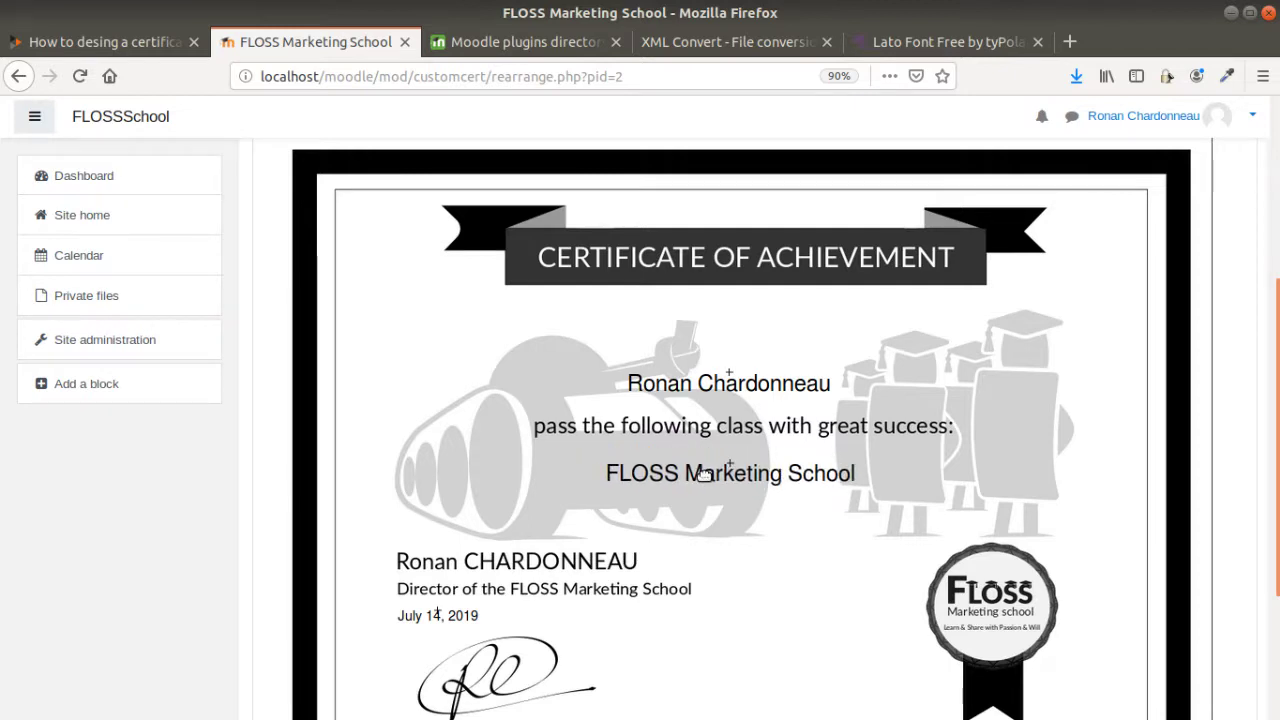
{"action": "scroll", "coordinate": [720, 485], "scroll_direction": "down", "scroll_amount": 3}
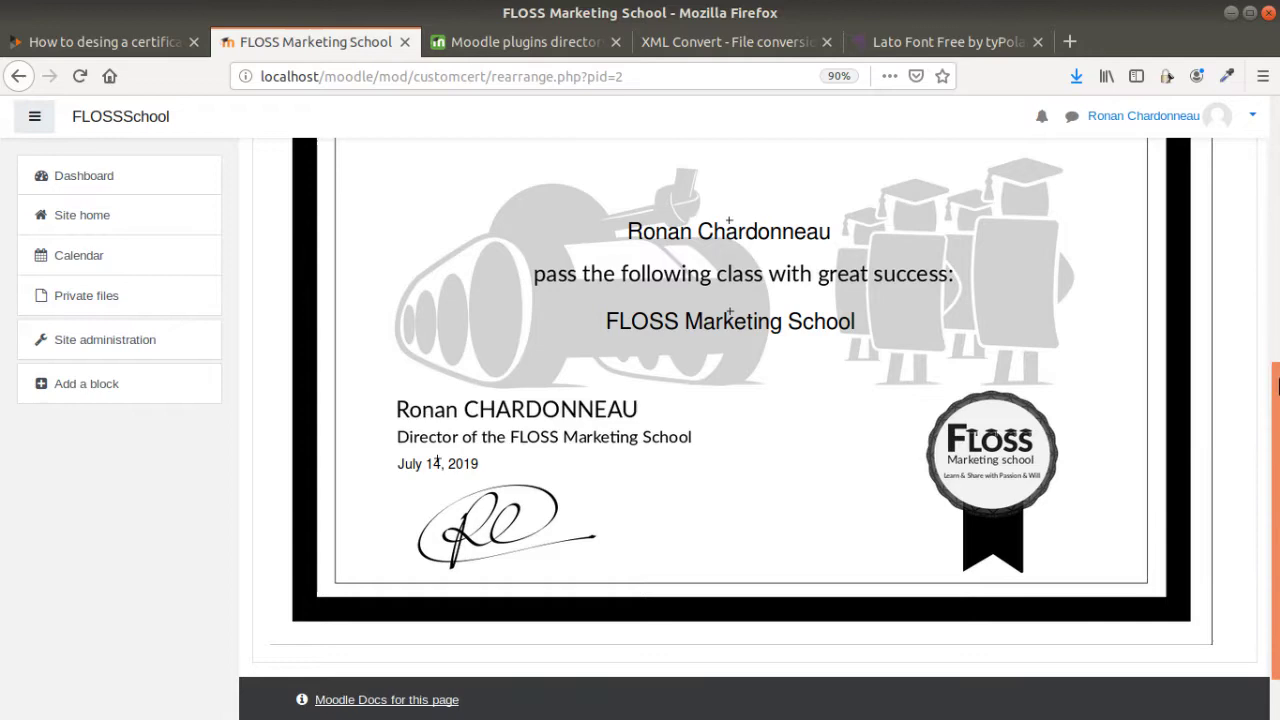
{"action": "scroll", "coordinate": [1275, 493], "scroll_direction": "down", "scroll_amount": 2}
{"action": "scroll", "coordinate": [593, 325], "scroll_direction": "up", "scroll_amount": 8}
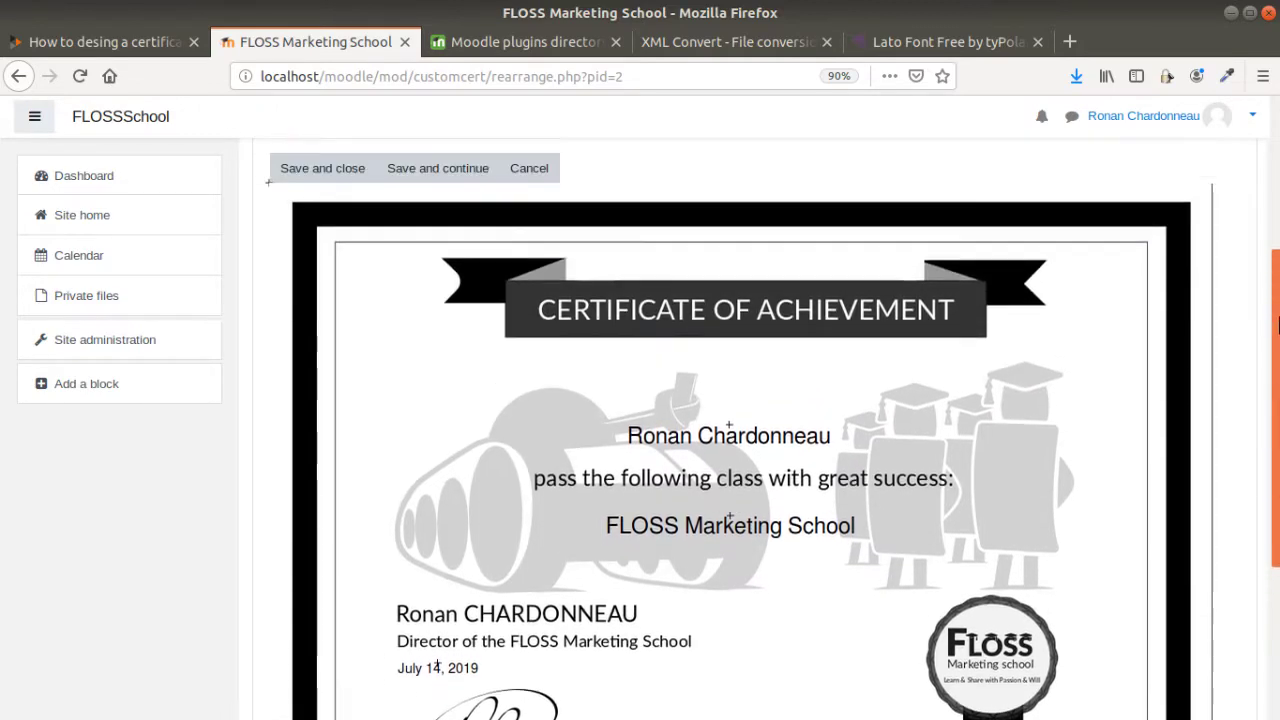
{"action": "left_click", "coordinate": [529, 326]}
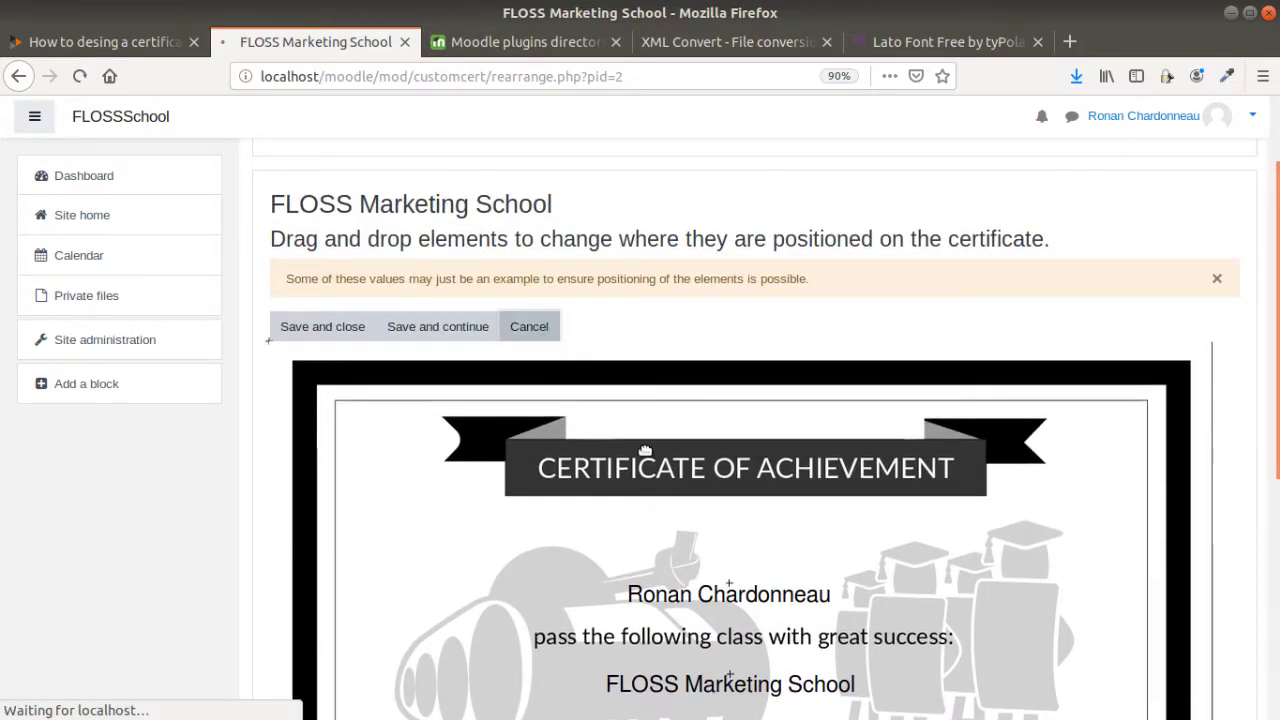
Review the SVG template's four elements, then go back through Manage templates to the Dashboard.
{"action": "scroll", "coordinate": [616, 557], "scroll_direction": "down", "scroll_amount": 5}
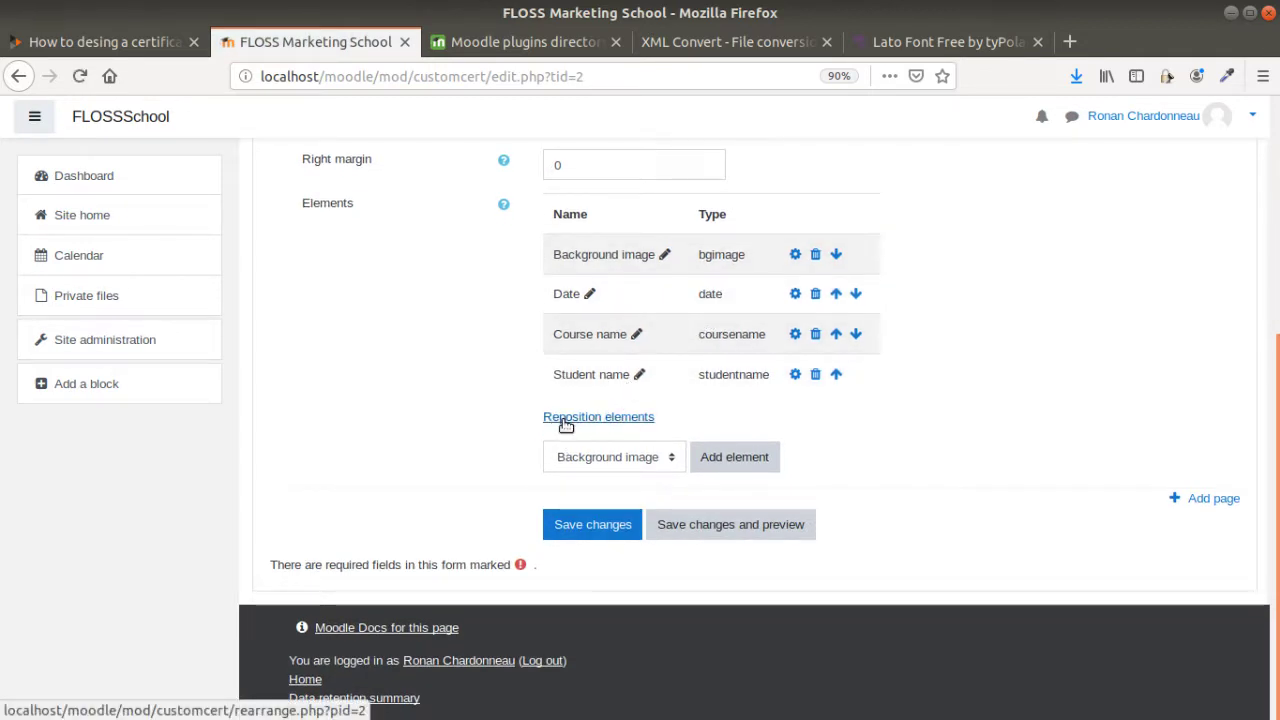
{"action": "scroll", "coordinate": [628, 432], "scroll_direction": "up", "scroll_amount": 2}
{"action": "scroll", "coordinate": [628, 432], "scroll_direction": "up", "scroll_amount": 1}
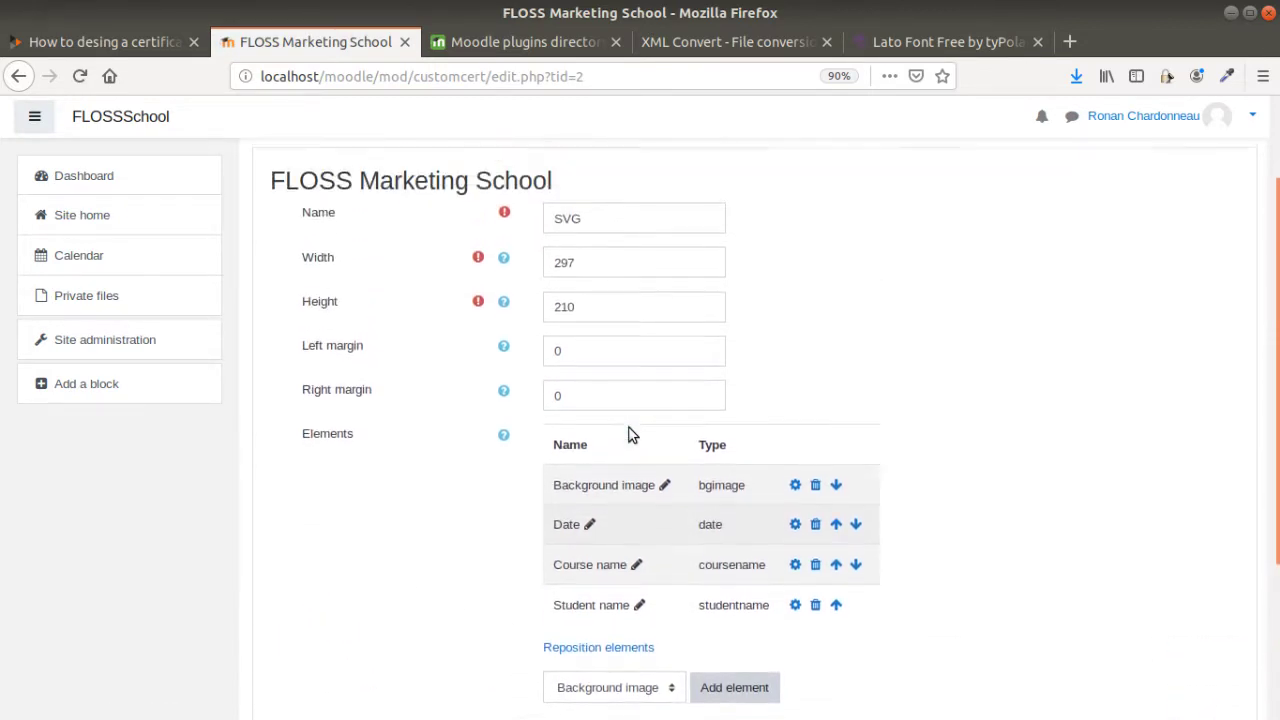
{"action": "scroll", "coordinate": [628, 432], "scroll_direction": "up", "scroll_amount": 1}
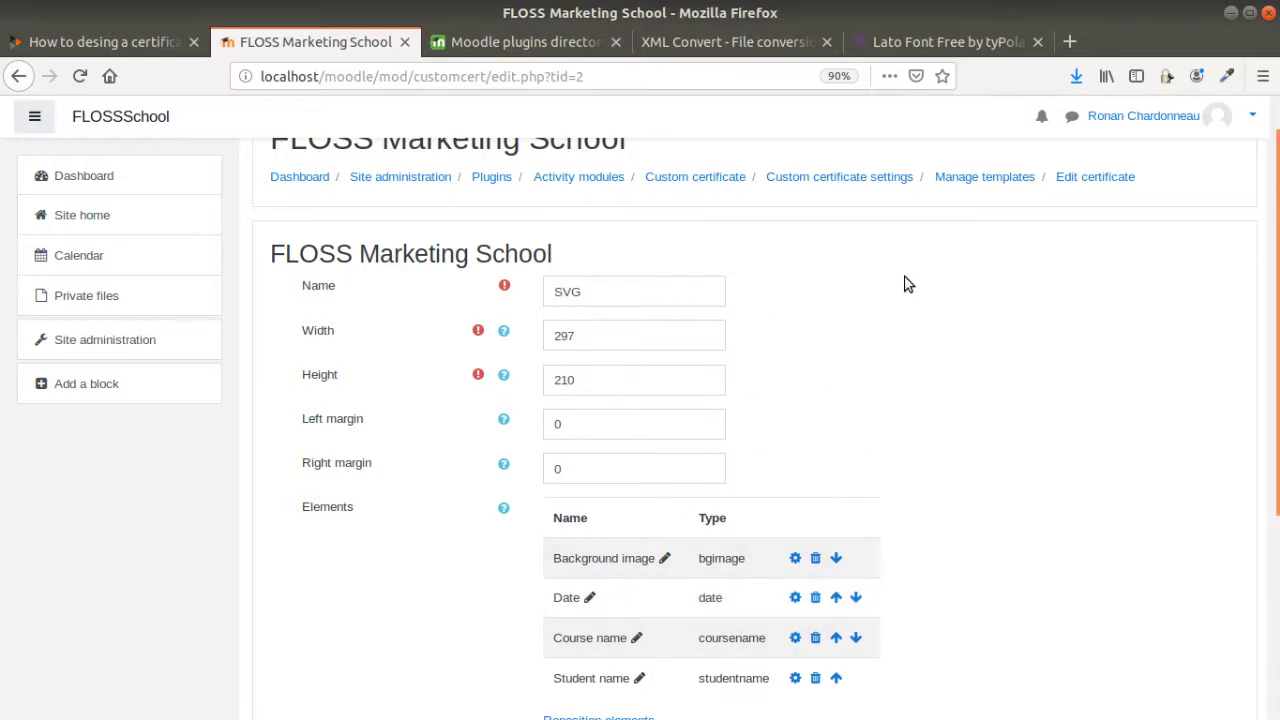
{"action": "scroll", "coordinate": [960, 260], "scroll_direction": "down", "scroll_amount": 3}
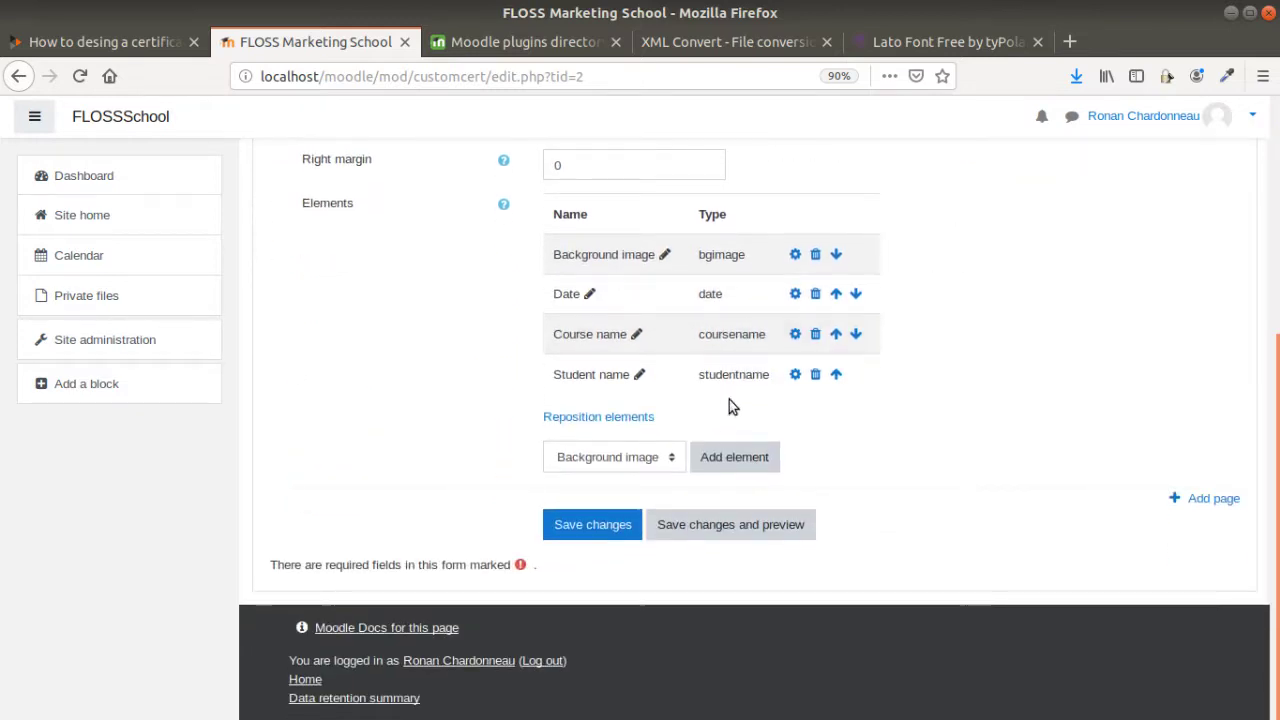
{"action": "scroll", "coordinate": [835, 415], "scroll_direction": "up", "scroll_amount": 4}
{"action": "left_click", "coordinate": [990, 228]}
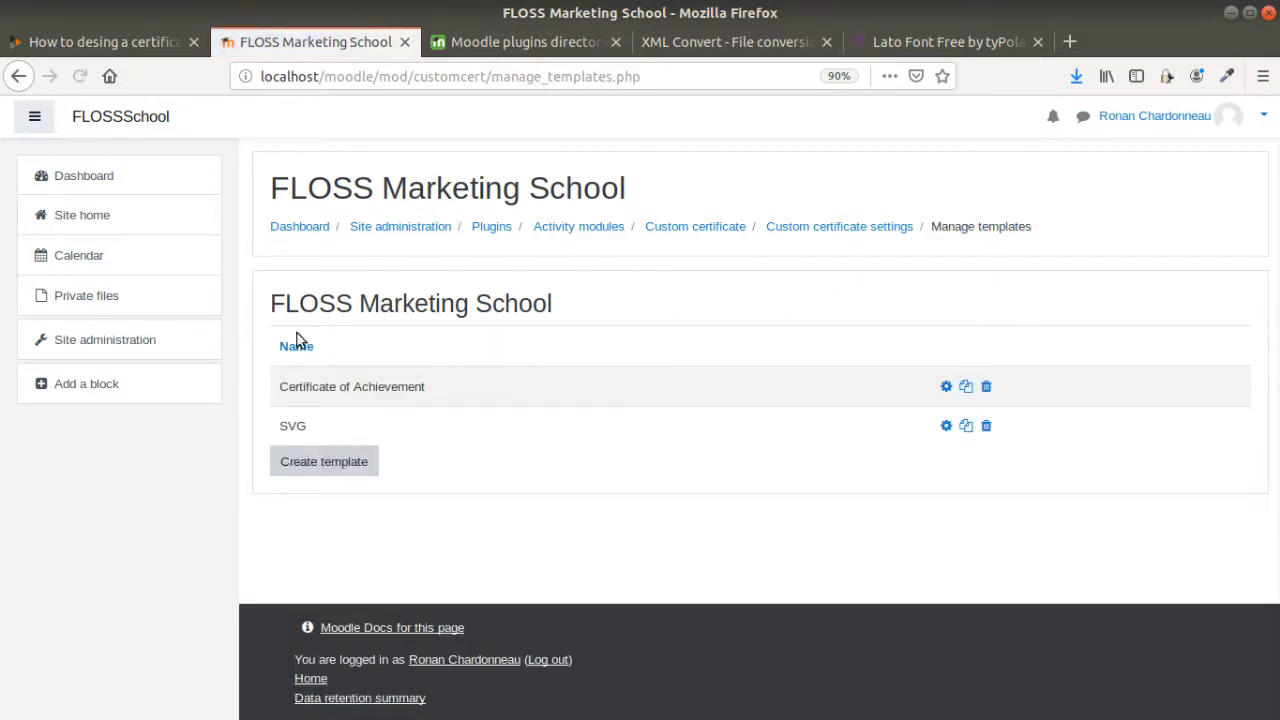
{"action": "left_click", "coordinate": [110, 188]}
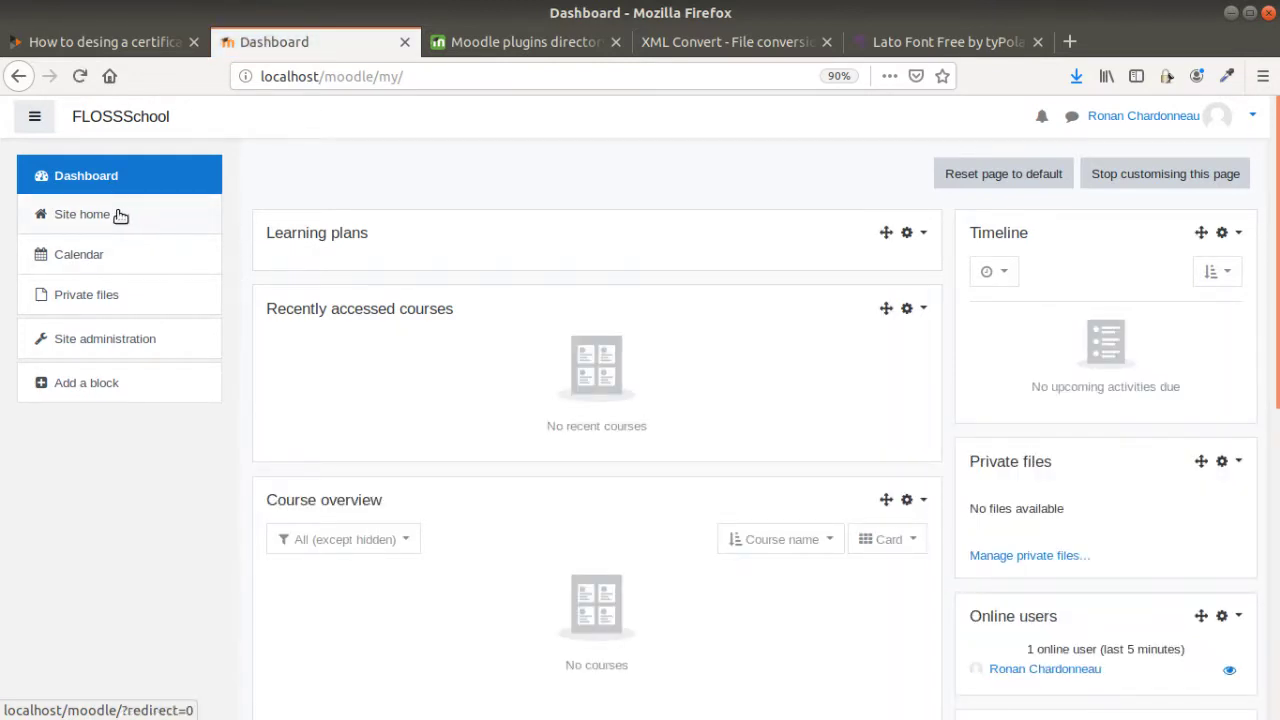
Open the Year 1 - UE 04 - Emailing course from Site home.
{"action": "left_click", "coordinate": [118, 215]}
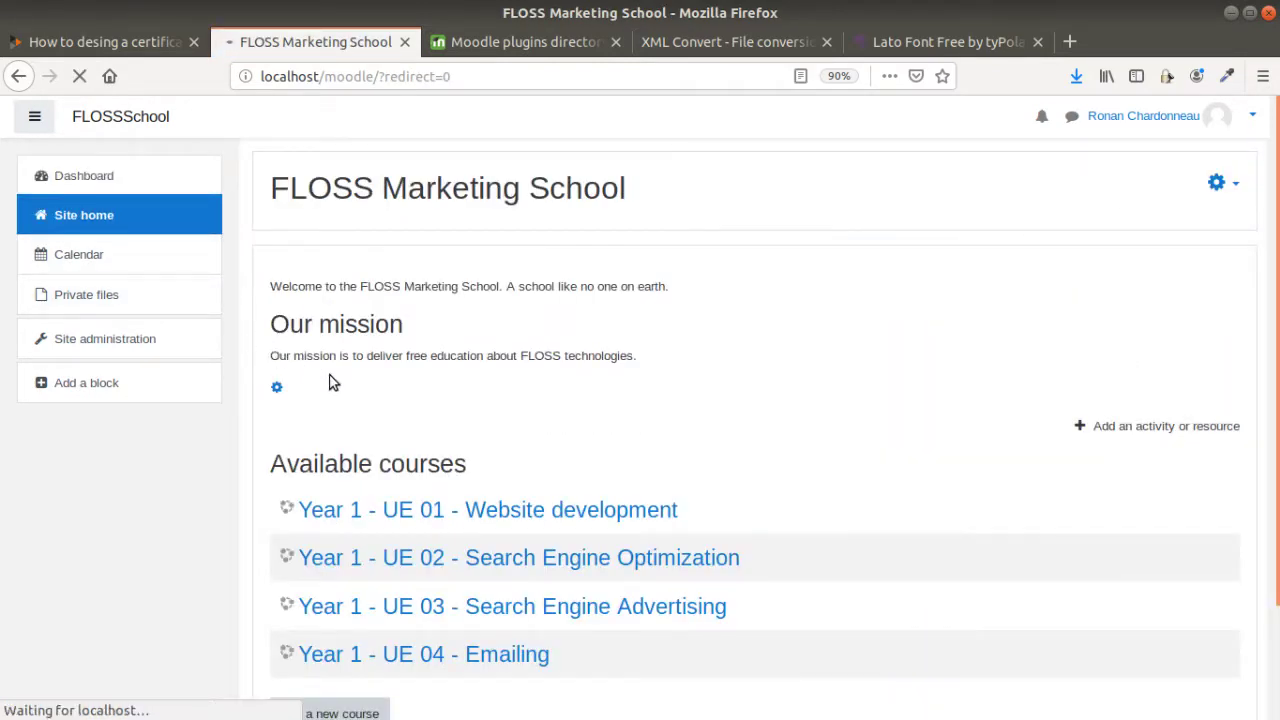
{"action": "scroll", "coordinate": [545, 463], "scroll_direction": "down", "scroll_amount": 3}
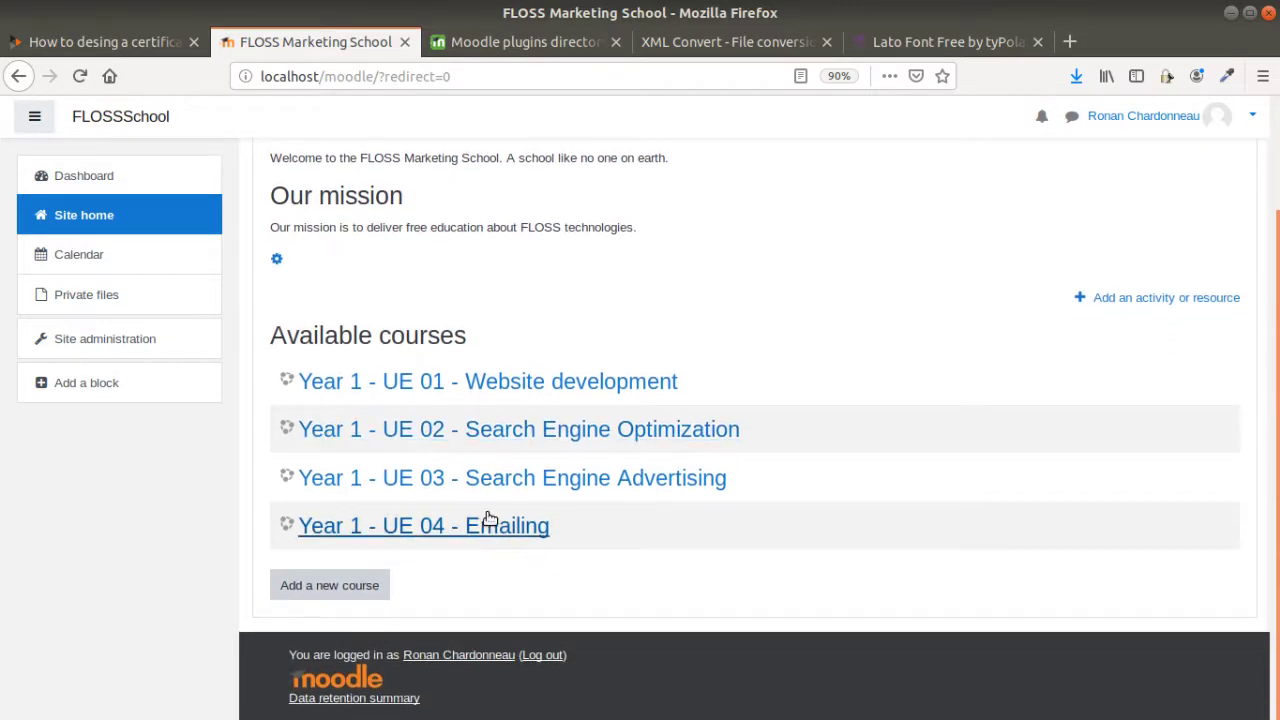
{"action": "left_click", "coordinate": [438, 530]}
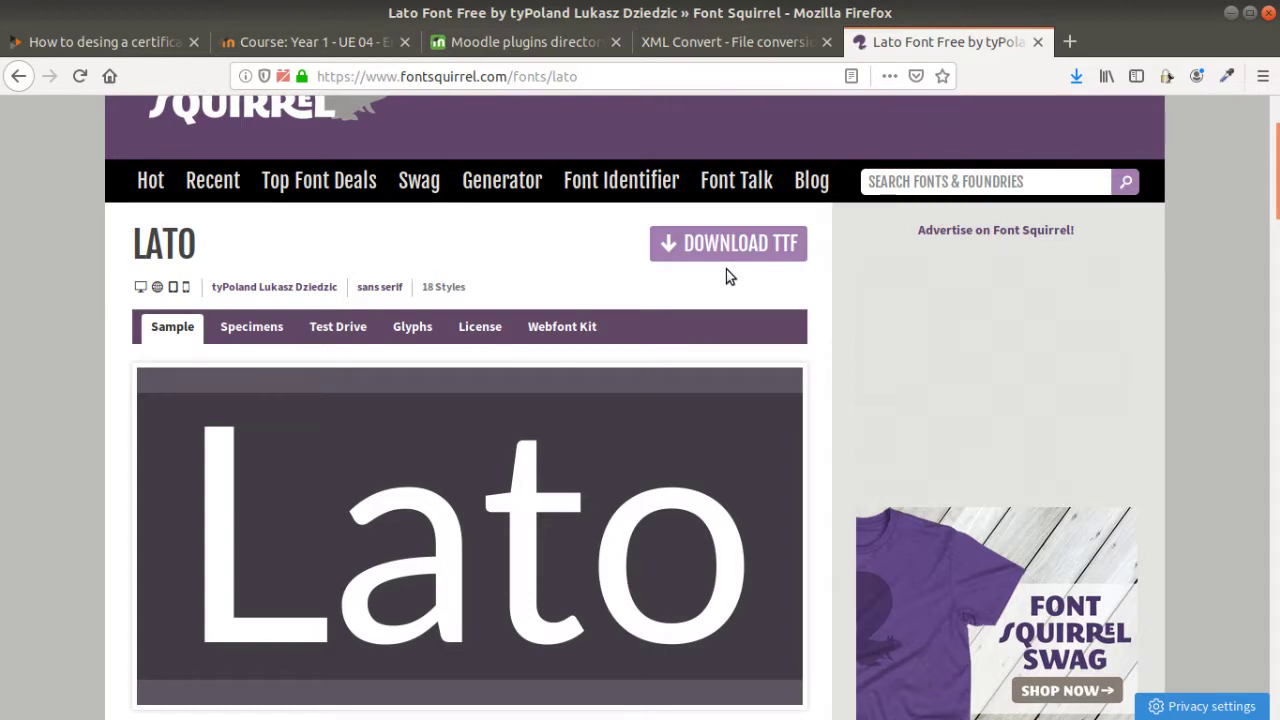
On the XML Convert conversion page, highlight 'ttf' and 'tcpdf' in the title.
{"action": "left_click", "coordinate": [790, 48]}
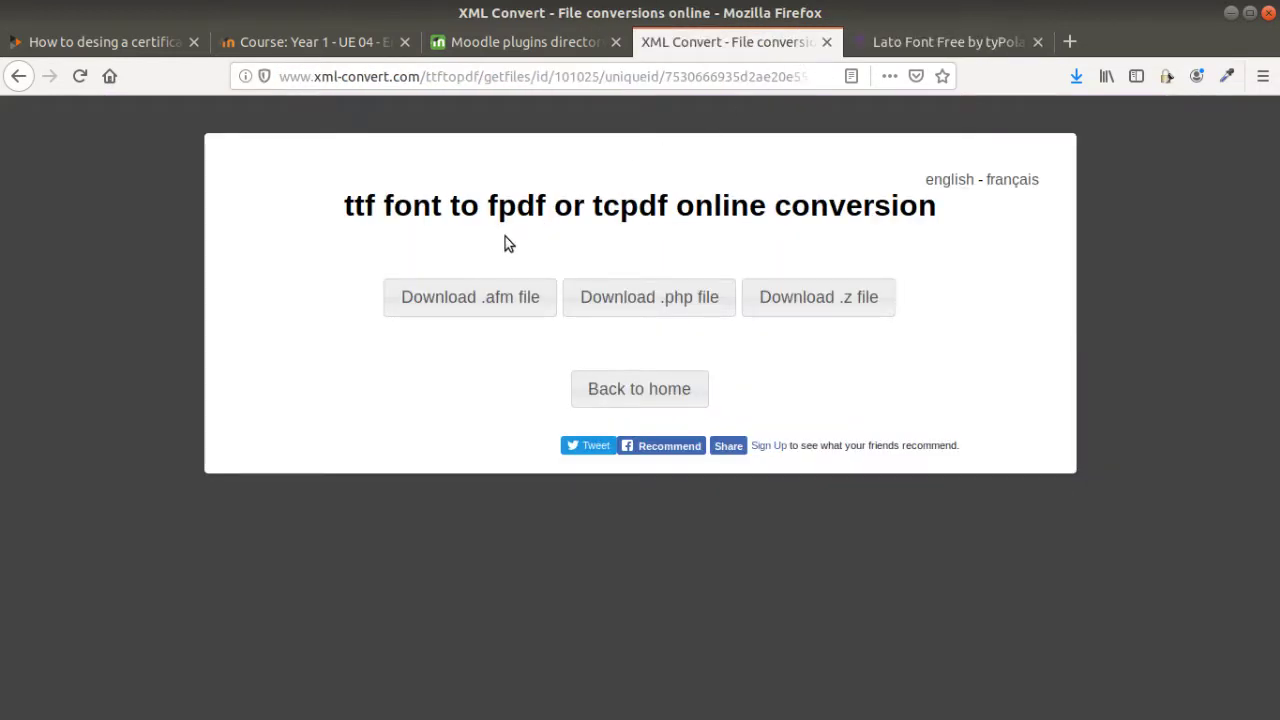
{"action": "double_click", "coordinate": [352, 211]}
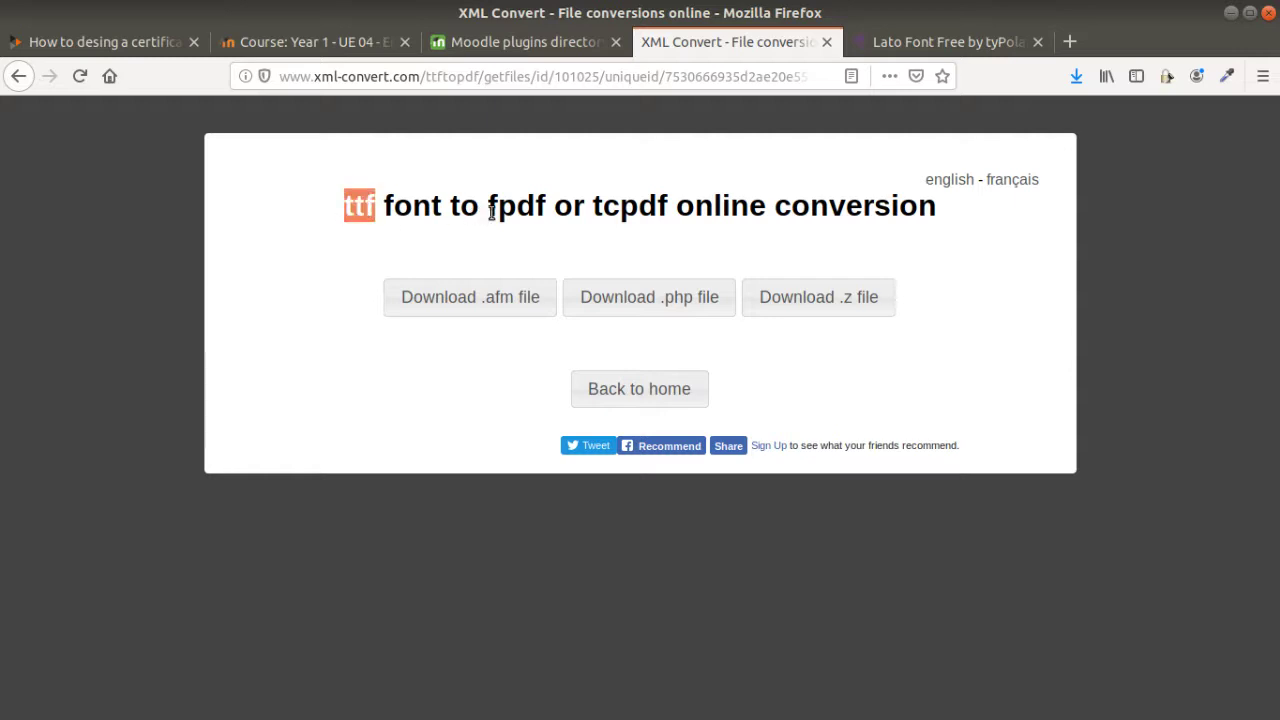
{"action": "left_click_drag", "start_coordinate": [593, 208], "coordinate": [668, 208]}
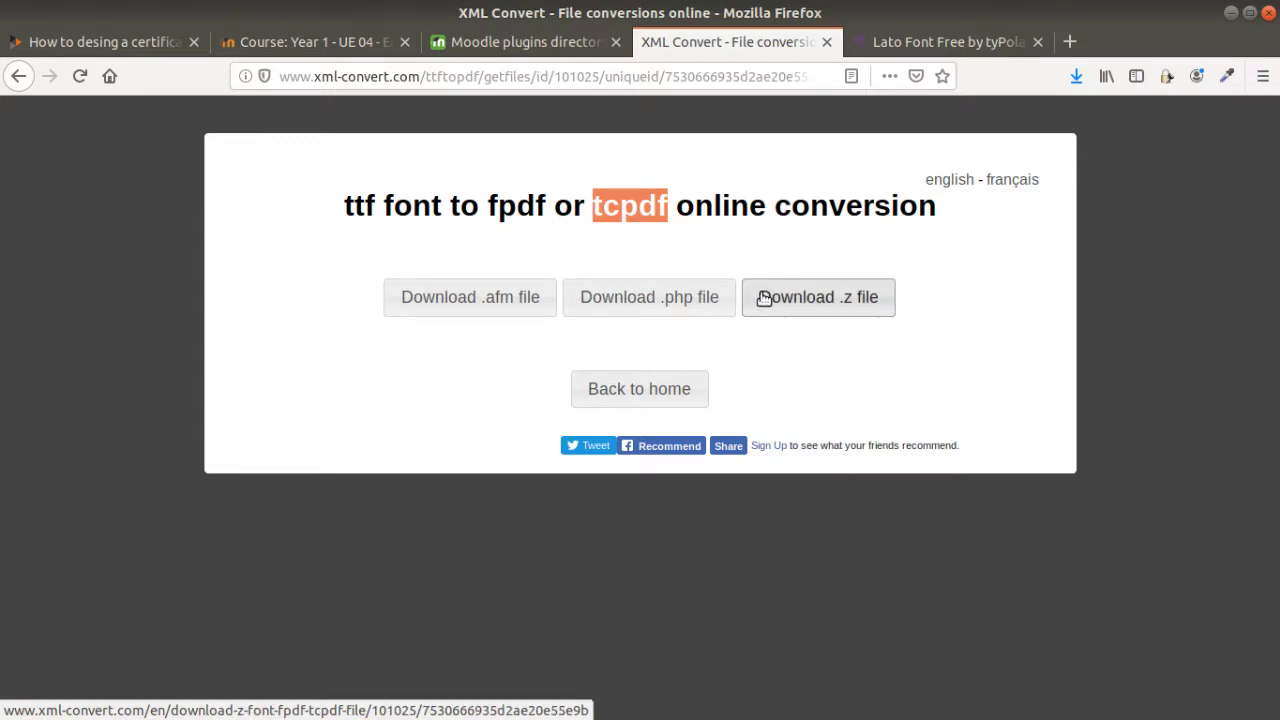
{"action": "mouse_move", "coordinate": [2, 378]}
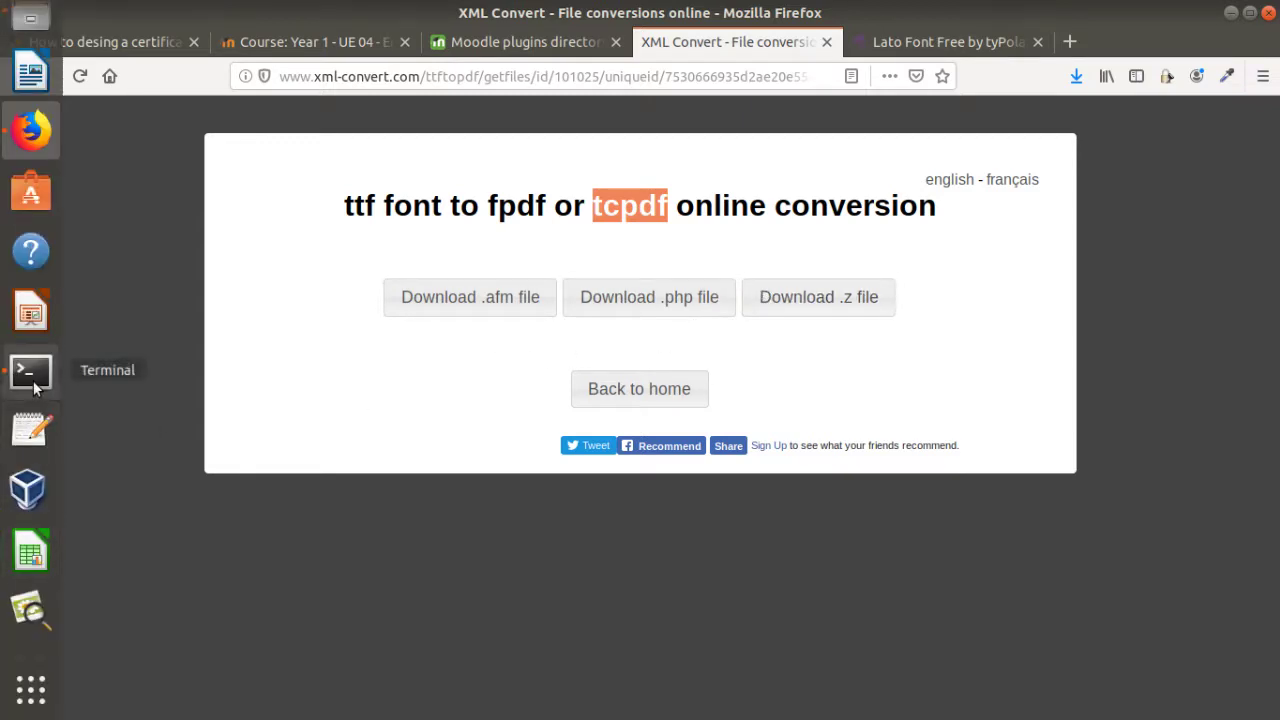
In Terminal, change to /var/www/html/moodle/lib/tcpdf/fonts/ and list its contents.
{"action": "left_click", "coordinate": [33, 378]}
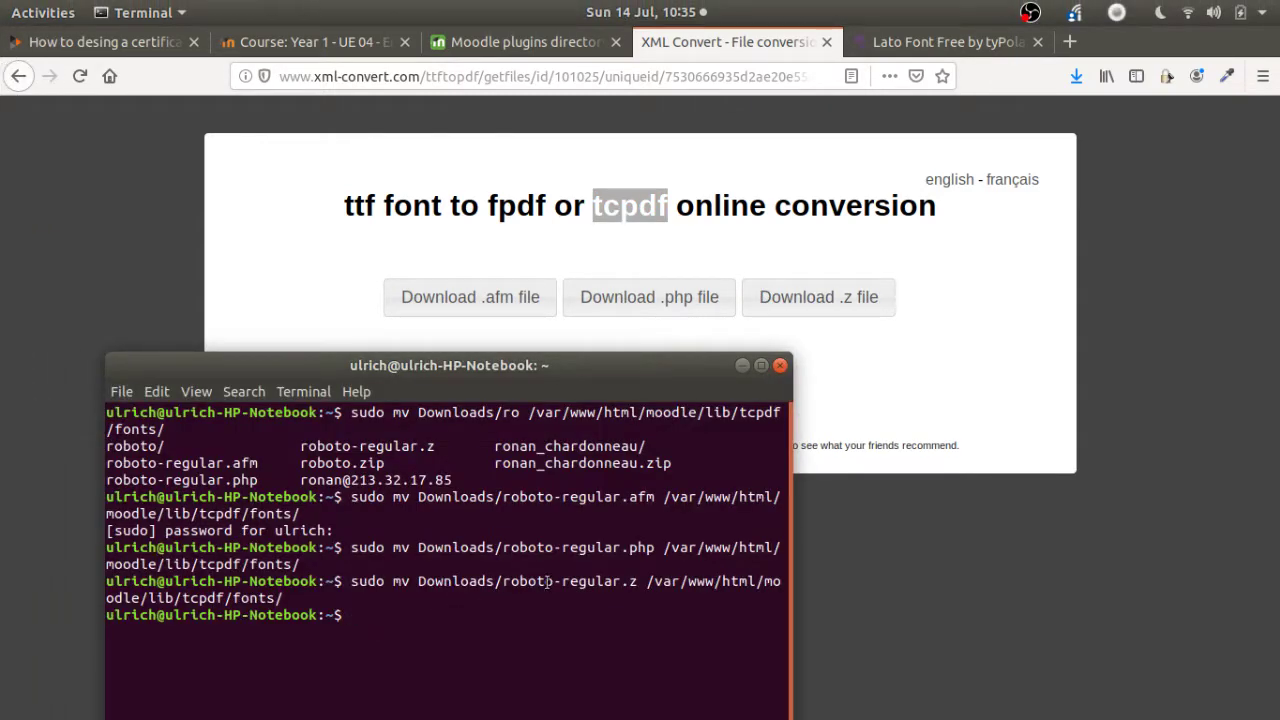
{"action": "mouse_move", "coordinate": [648, 581]}
{"action": "left_mouse_down"}
{"action": "mouse_move", "coordinate": [772, 581]}
{"action": "mouse_move", "coordinate": [600, 583]}
{"action": "left_mouse_up"}
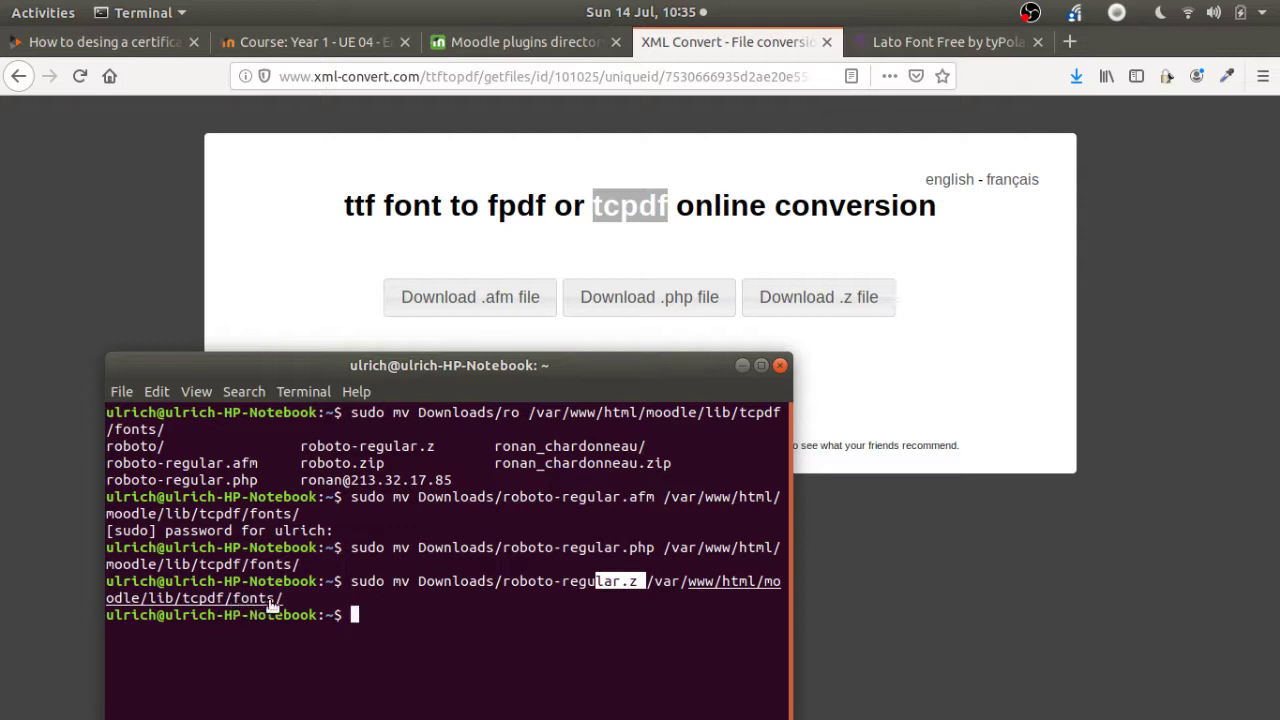
{"action": "left_click", "coordinate": [489, 644]}
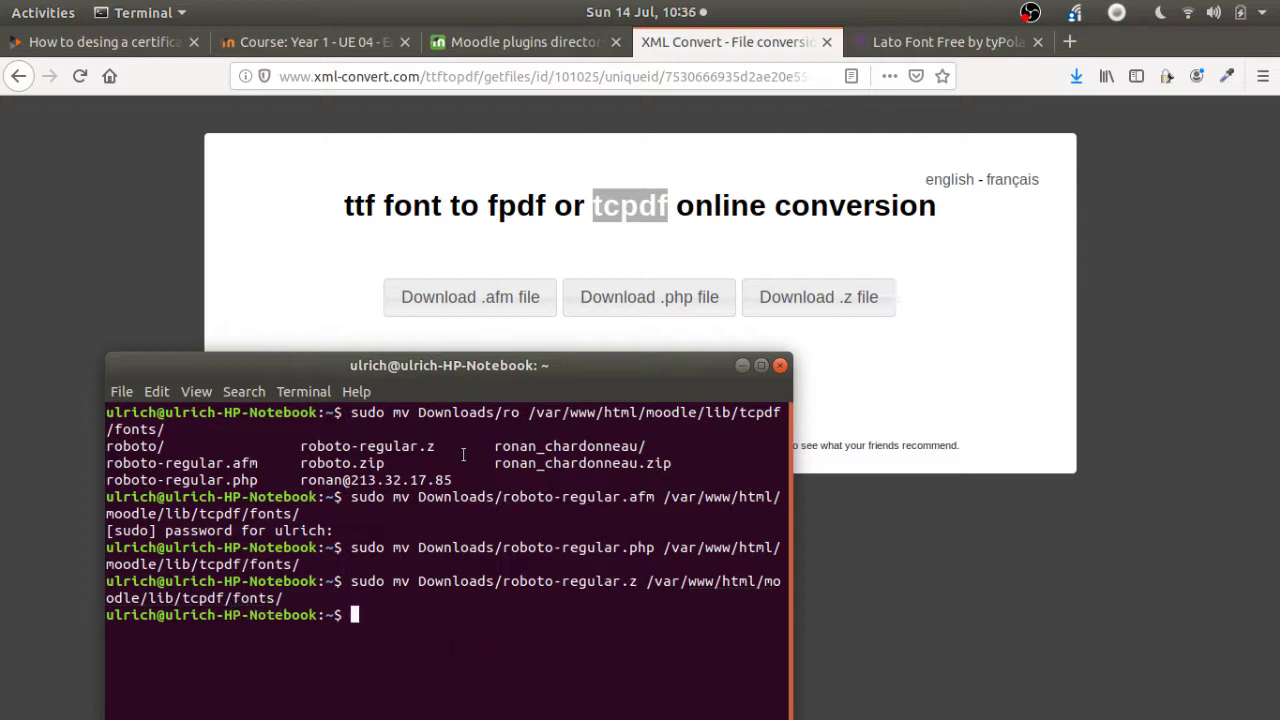
{"action": "left_click_drag", "start_coordinate": [484, 363], "coordinate": [492, 284]}
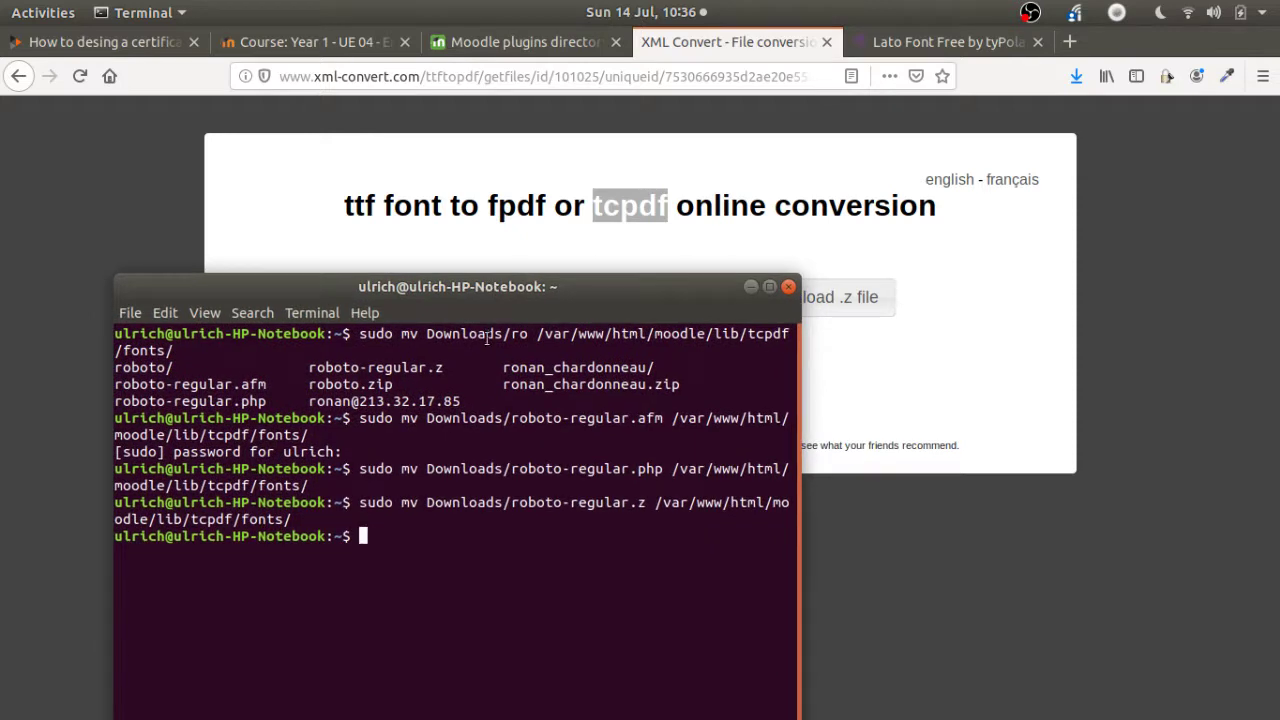
{"action": "type", "text": "cd "}
{"action": "type", "text": "/var/w"}
{"action": "type", "text": "ww/html/moodle"}
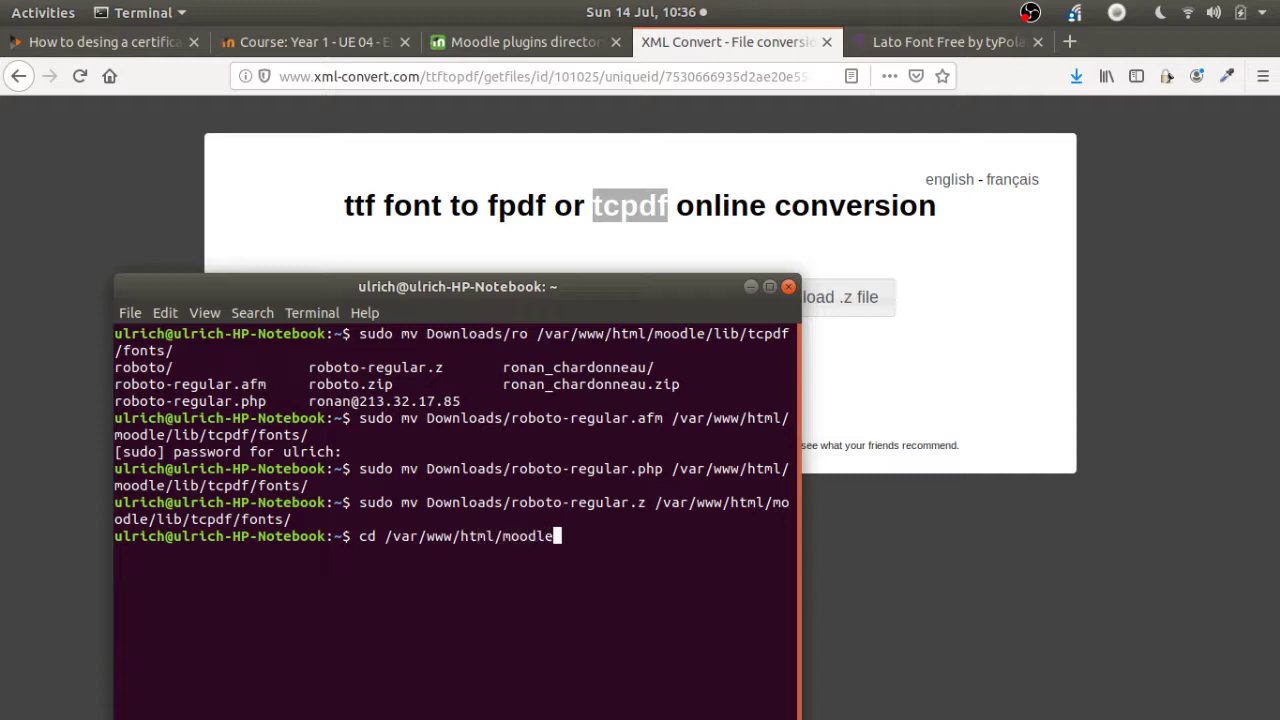
{"action": "type", "text": "/"}
{"action": "type", "text": "lib/tc"}
{"action": "type", "text": "pdf/fonts/"}
{"action": "key", "text": "Return"}
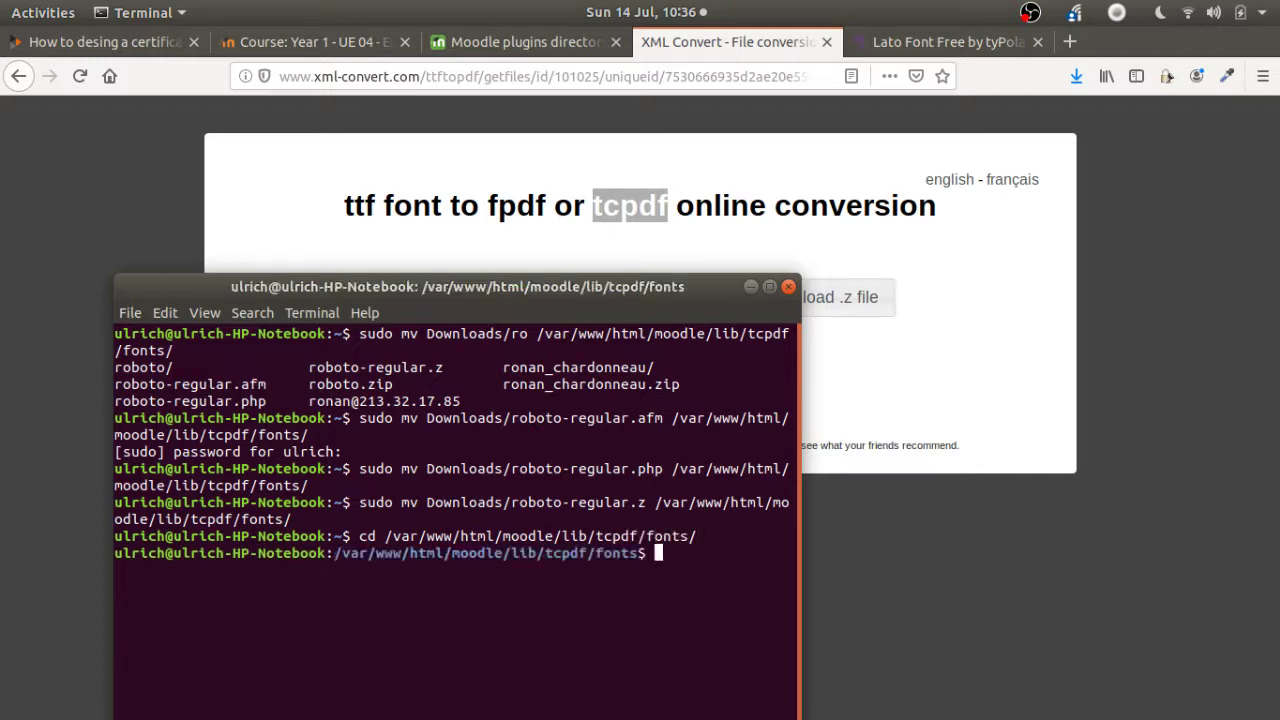
{"action": "type", "text": "ls"}
{"action": "key", "text": "Return"}
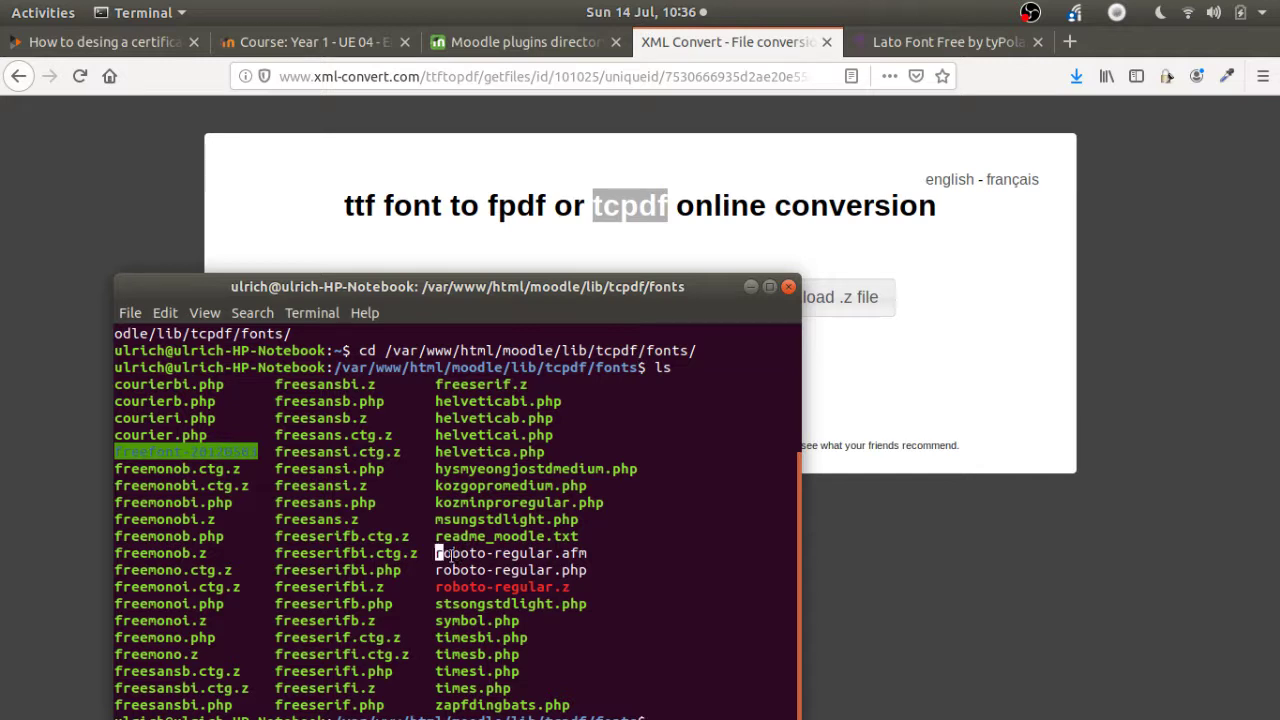
Highlight the roboto-regular .afm, .php and .z files, then 'tcpdf' on XML Convert.
{"action": "left_click_drag", "start_coordinate": [436, 553], "coordinate": [576, 586]}
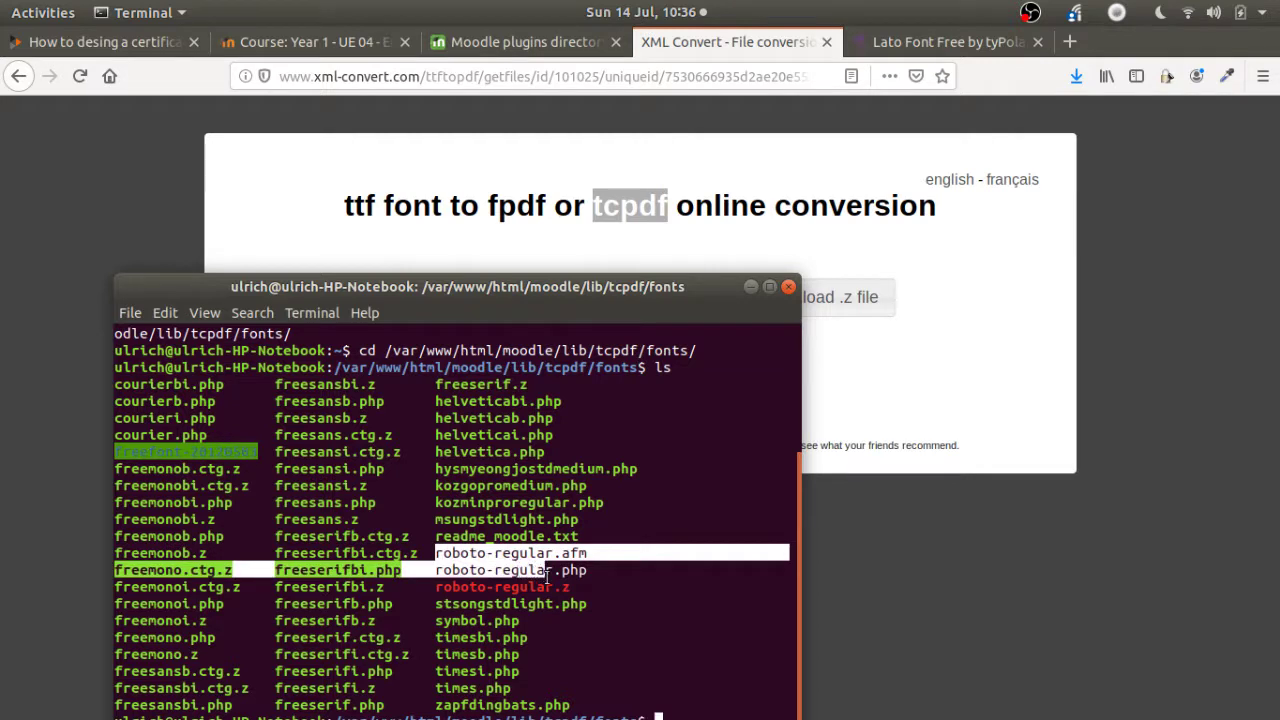
{"action": "left_click", "coordinate": [904, 402]}
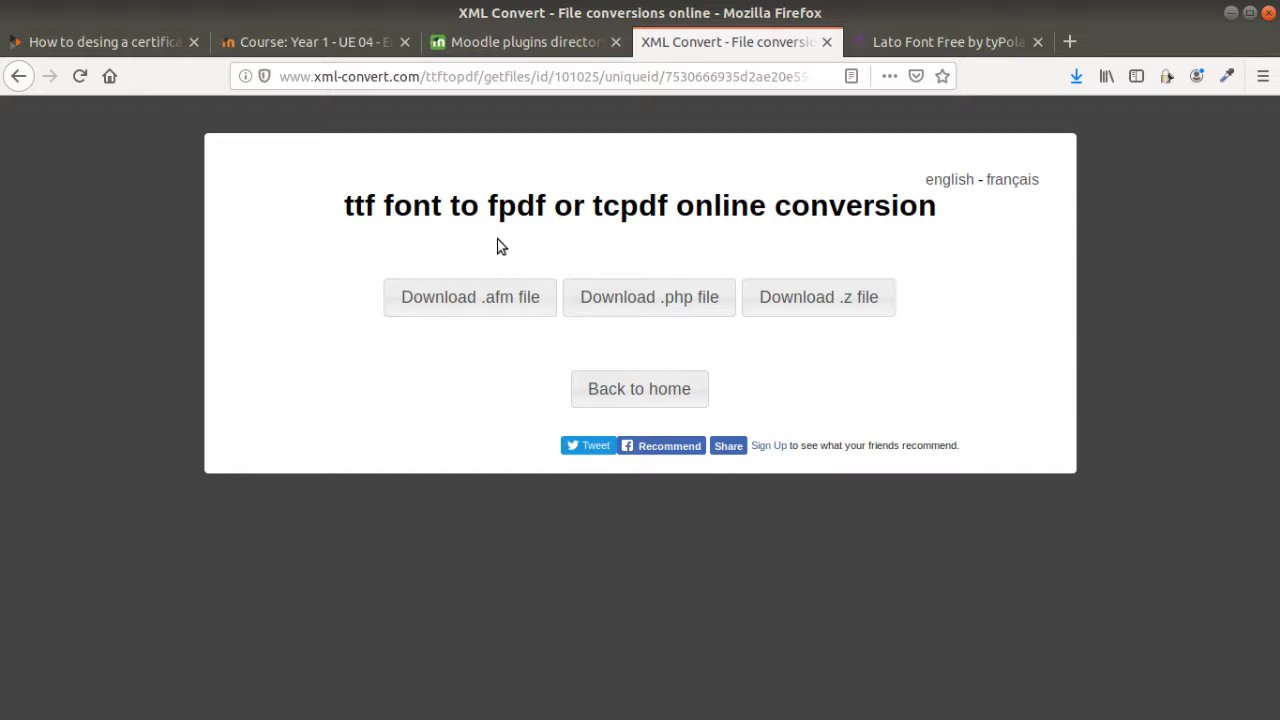
{"action": "left_click_drag", "start_coordinate": [593, 205], "coordinate": [668, 210]}
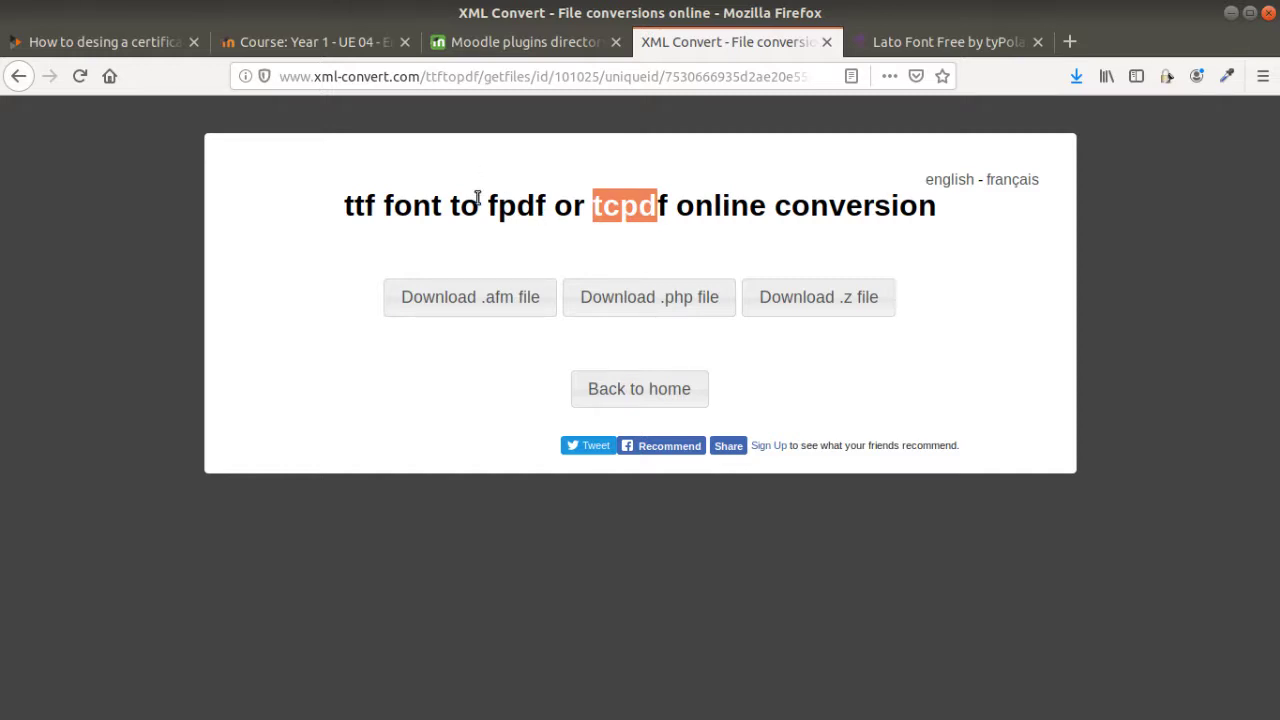
Switch to the Year 1 - UE 04 - Emailing course page and scroll down its sections.
{"action": "left_click", "coordinate": [480, 42]}
{"action": "left_click", "coordinate": [355, 40]}
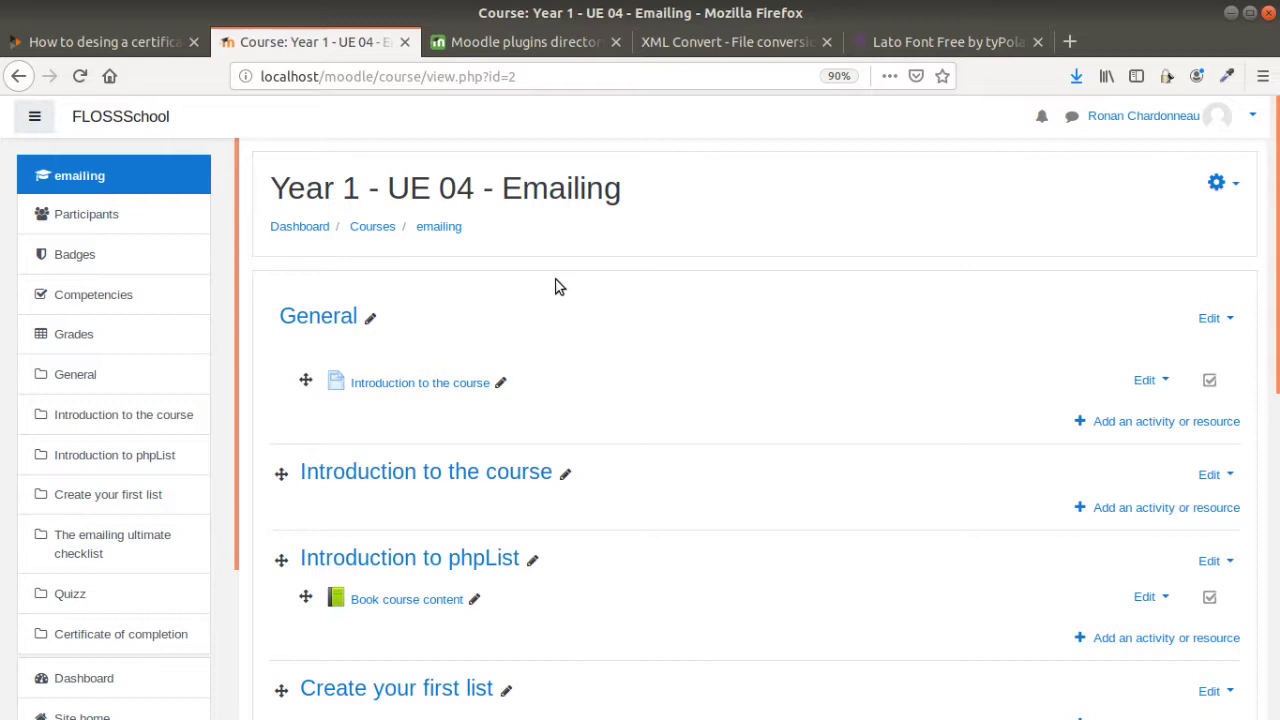
{"action": "scroll", "coordinate": [558, 290], "scroll_direction": "down", "scroll_amount": 3}
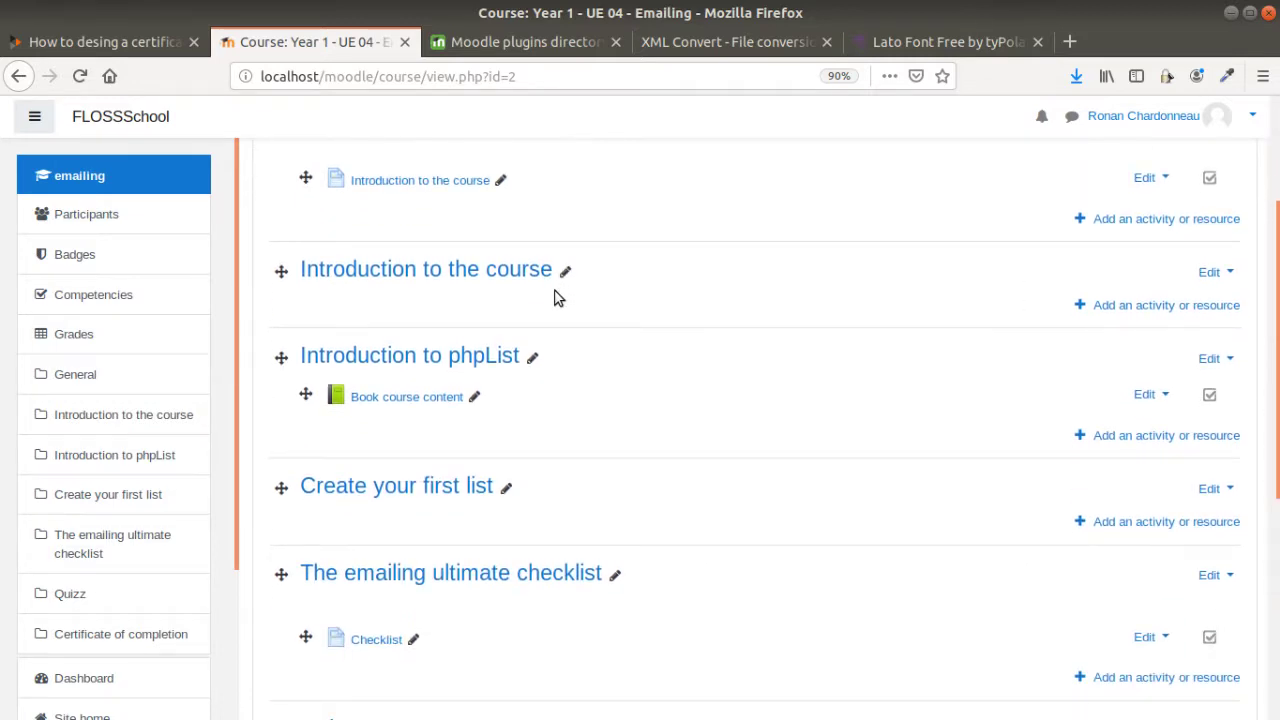
{"action": "scroll", "coordinate": [556, 294], "scroll_direction": "down", "scroll_amount": 3}
{"action": "scroll", "coordinate": [545, 297], "scroll_direction": "down", "scroll_amount": 2}
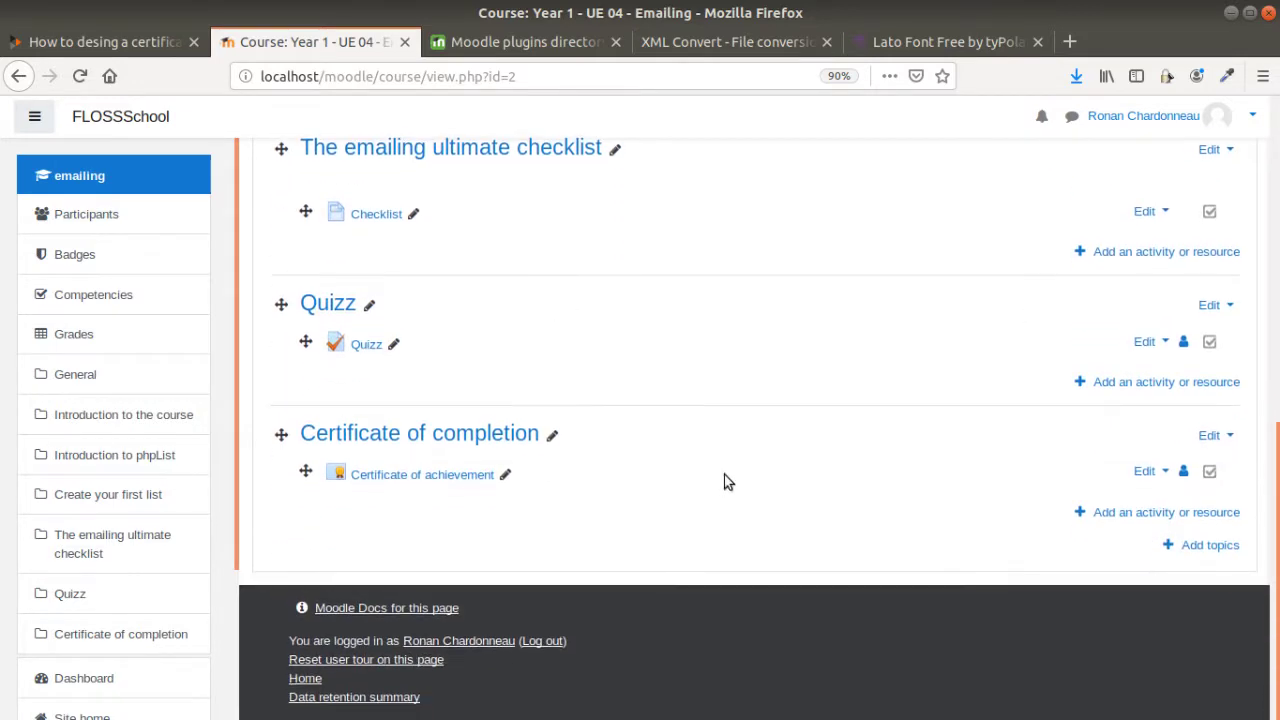
Glance at the activity chooser without adding anything, then enter the Certificate of achievement activity.
{"action": "left_click", "coordinate": [1108, 522]}
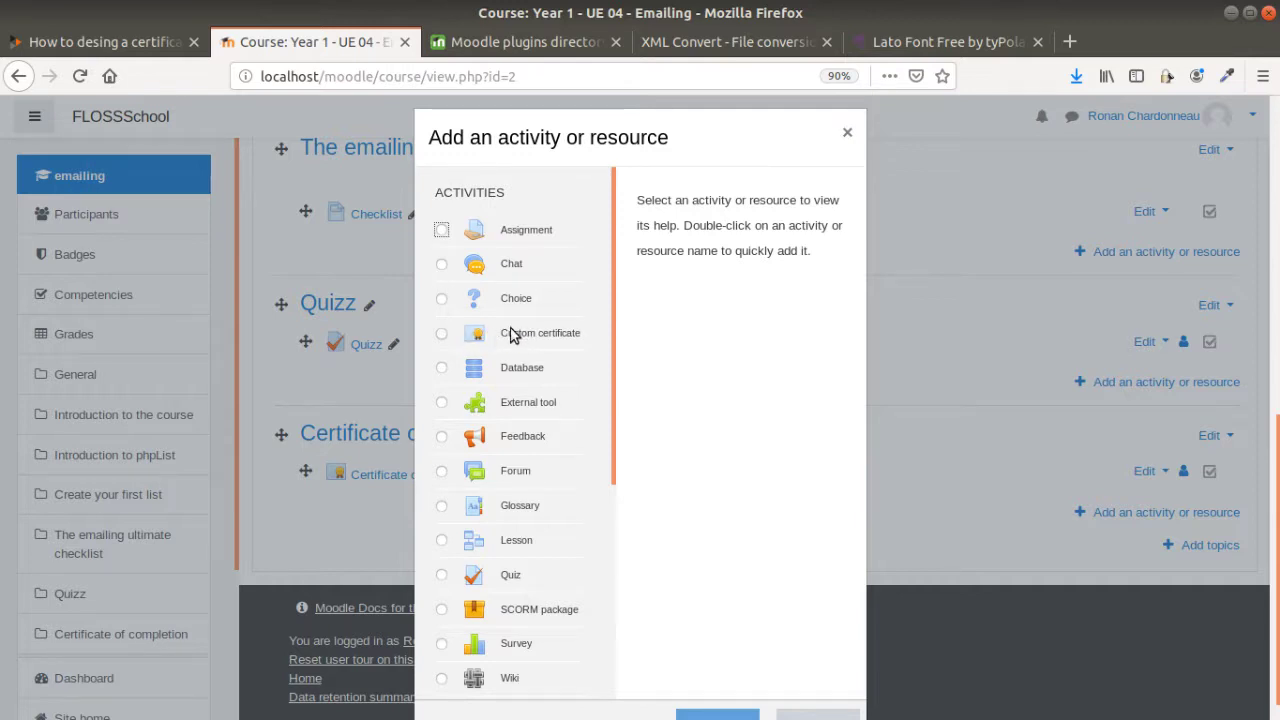
{"action": "left_click", "coordinate": [847, 136]}
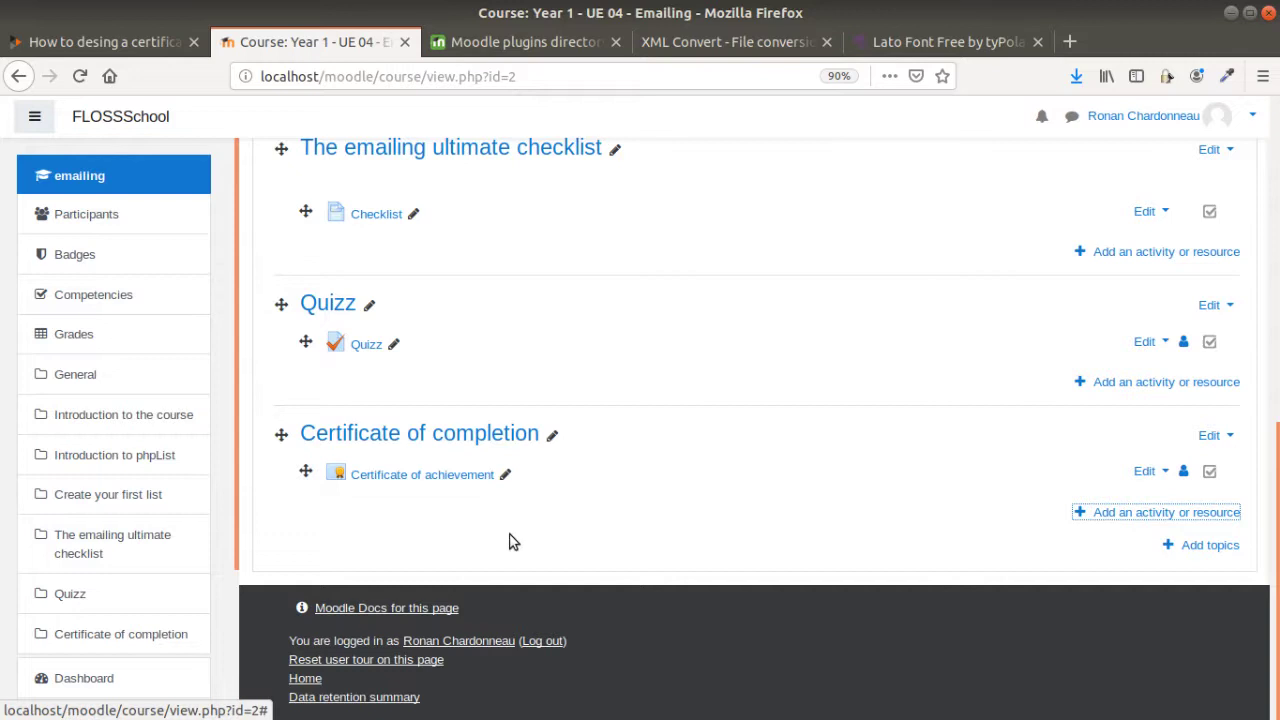
{"action": "left_click", "coordinate": [473, 478]}
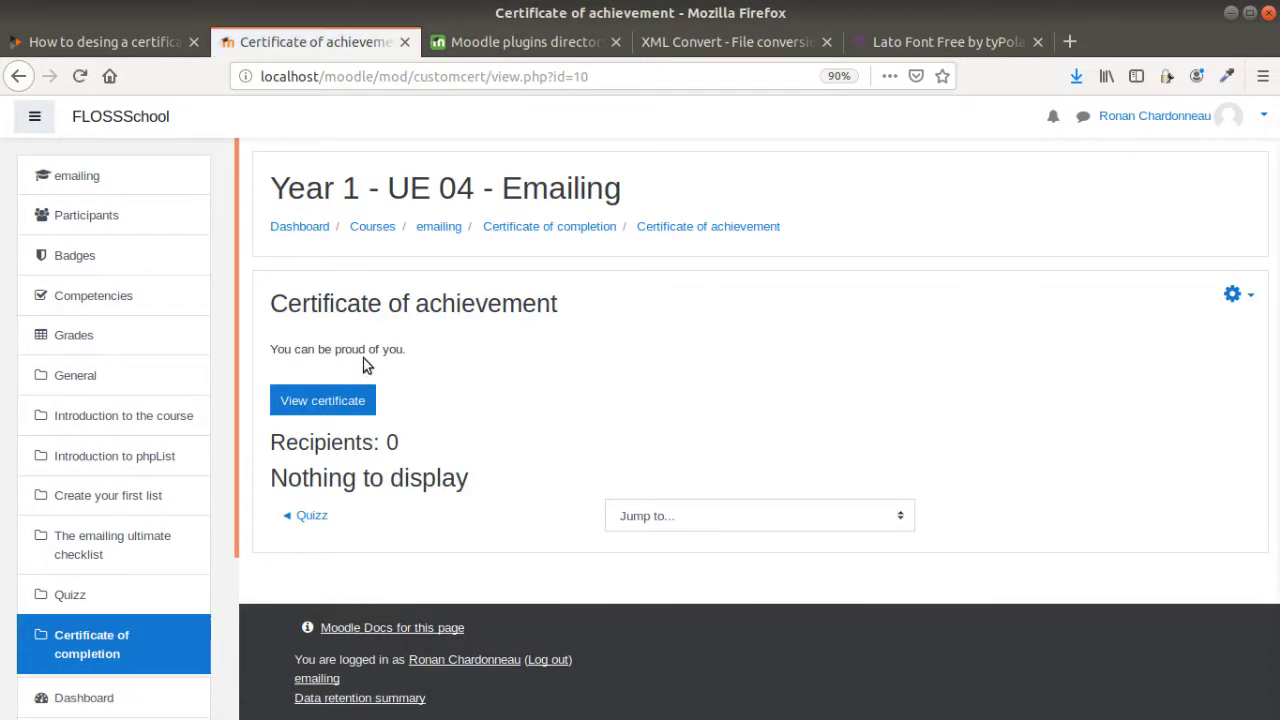
{"action": "left_click_drag", "start_coordinate": [403, 348], "coordinate": [276, 350]}
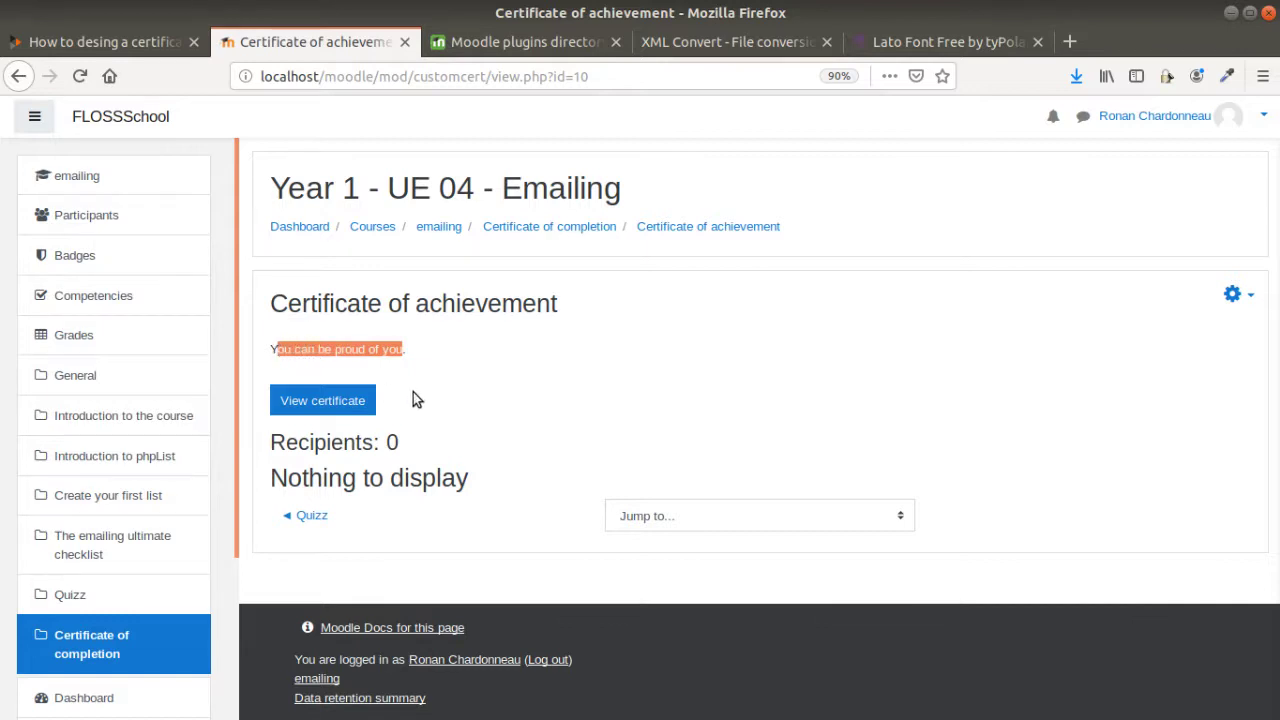
{"action": "left_click", "coordinate": [1240, 309]}
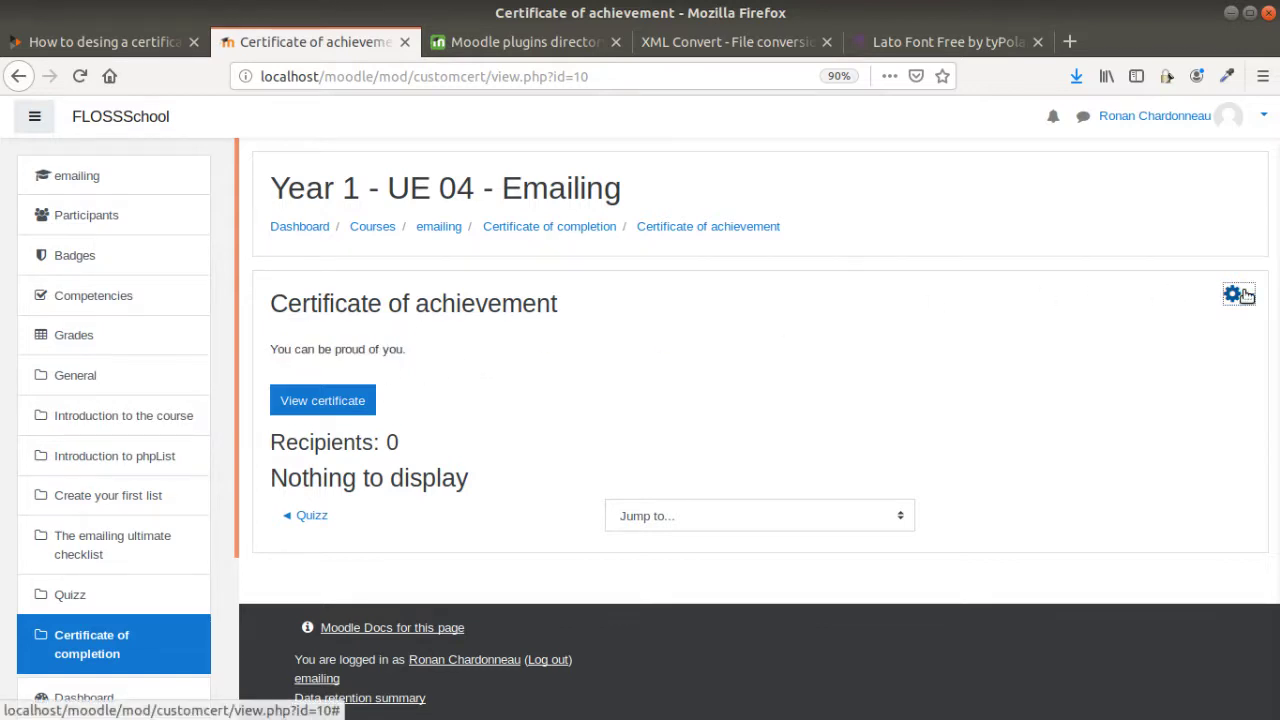
{"action": "left_click", "coordinate": [1234, 293]}
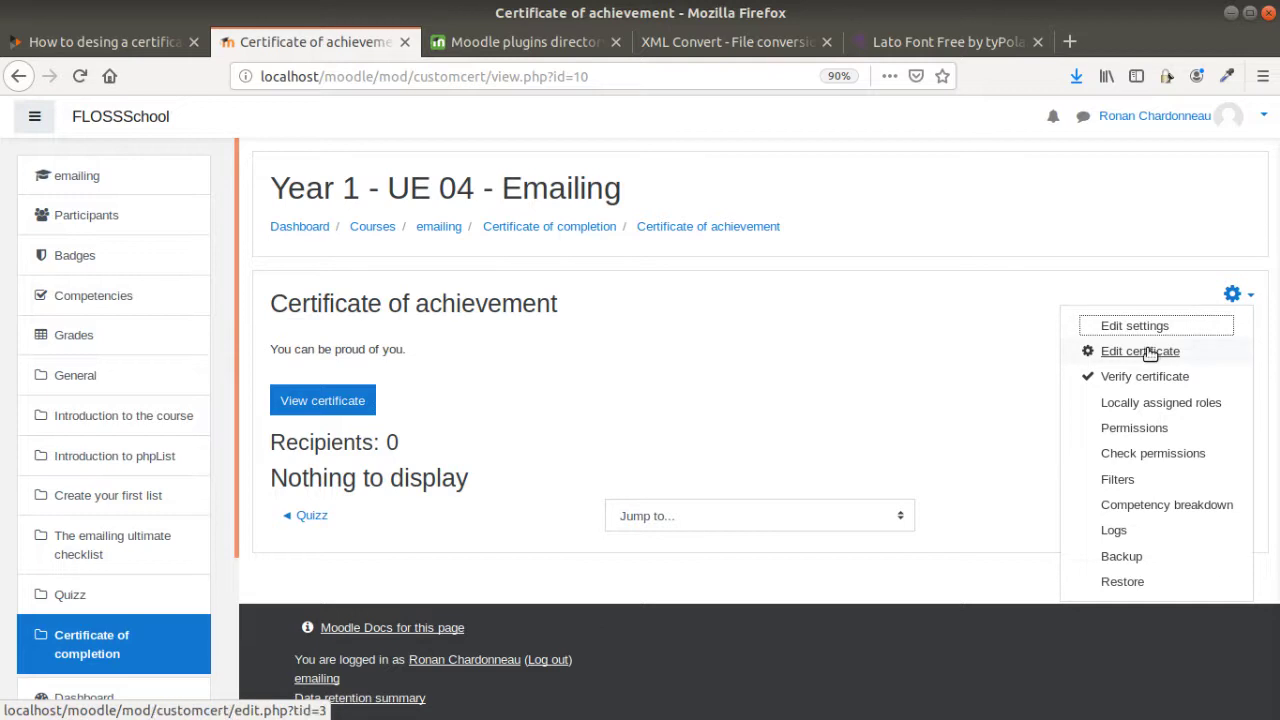
{"action": "left_click", "coordinate": [1150, 353]}
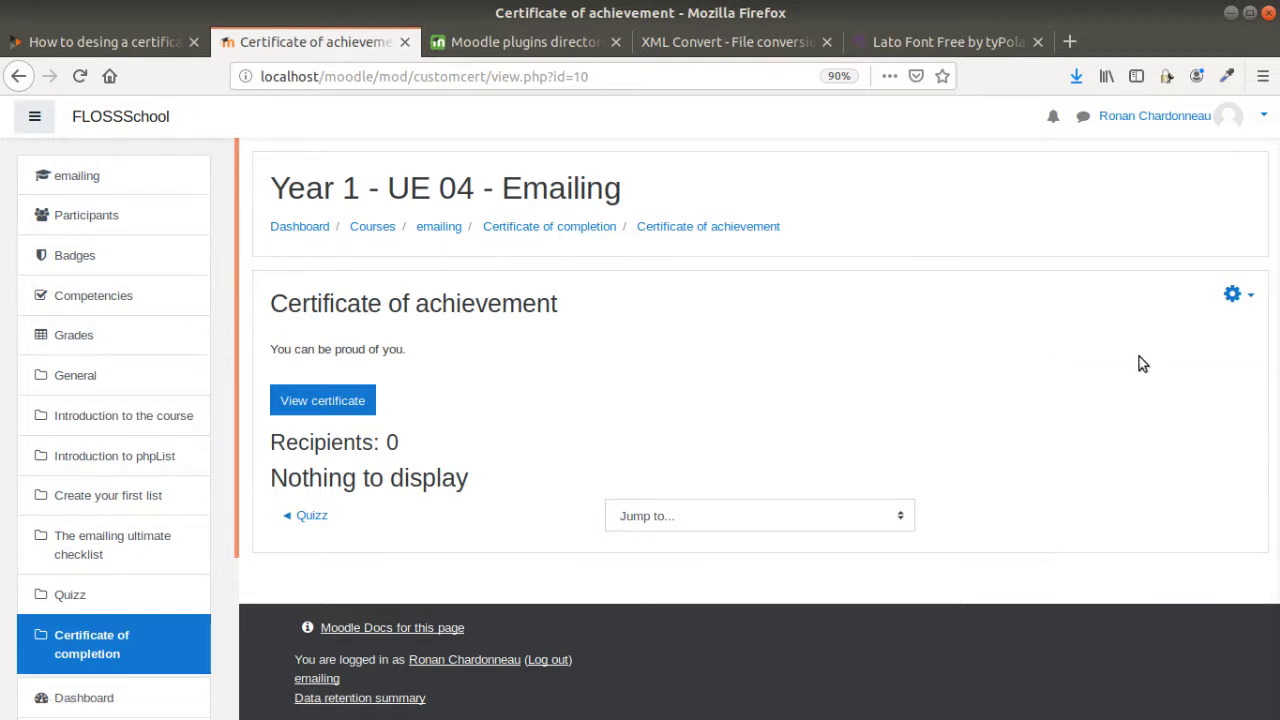
{"action": "scroll", "coordinate": [443, 505], "scroll_direction": "down", "scroll_amount": 1}
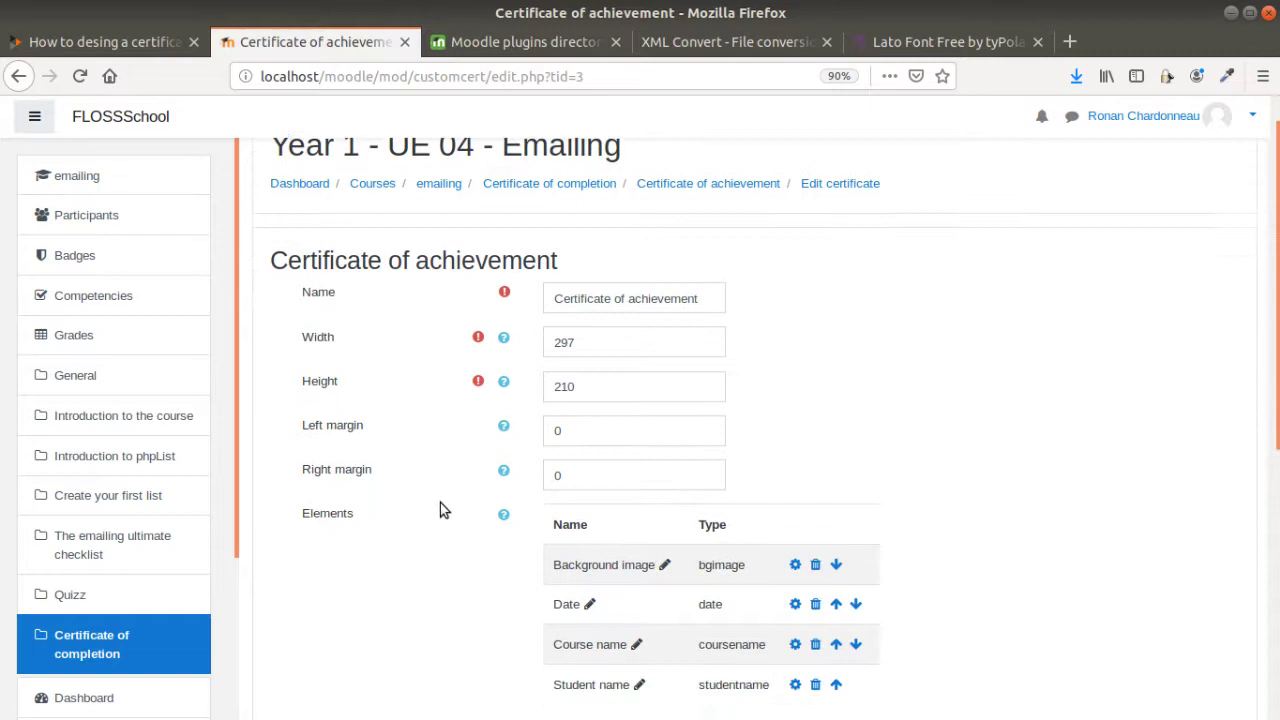
{"action": "scroll", "coordinate": [445, 500], "scroll_direction": "down", "scroll_amount": 4}
{"action": "scroll", "coordinate": [448, 495], "scroll_direction": "down", "scroll_amount": 3}
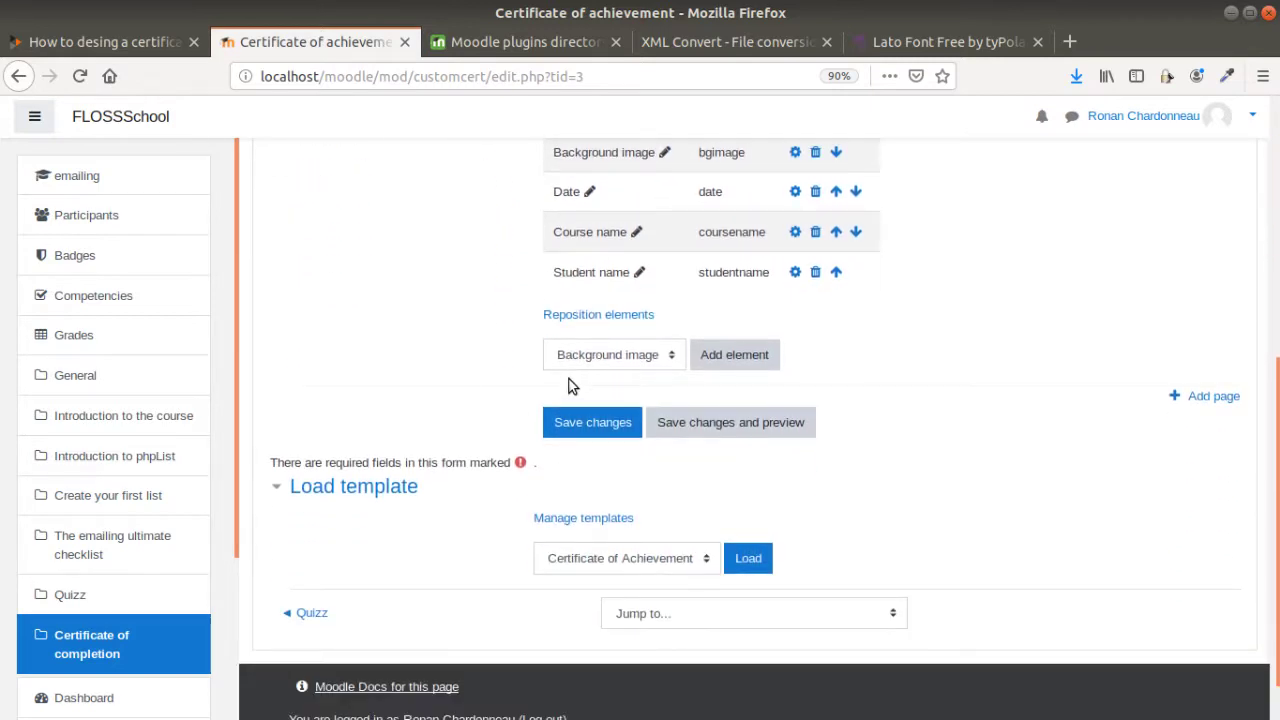
{"action": "scroll", "coordinate": [567, 387], "scroll_direction": "up", "scroll_amount": 3}
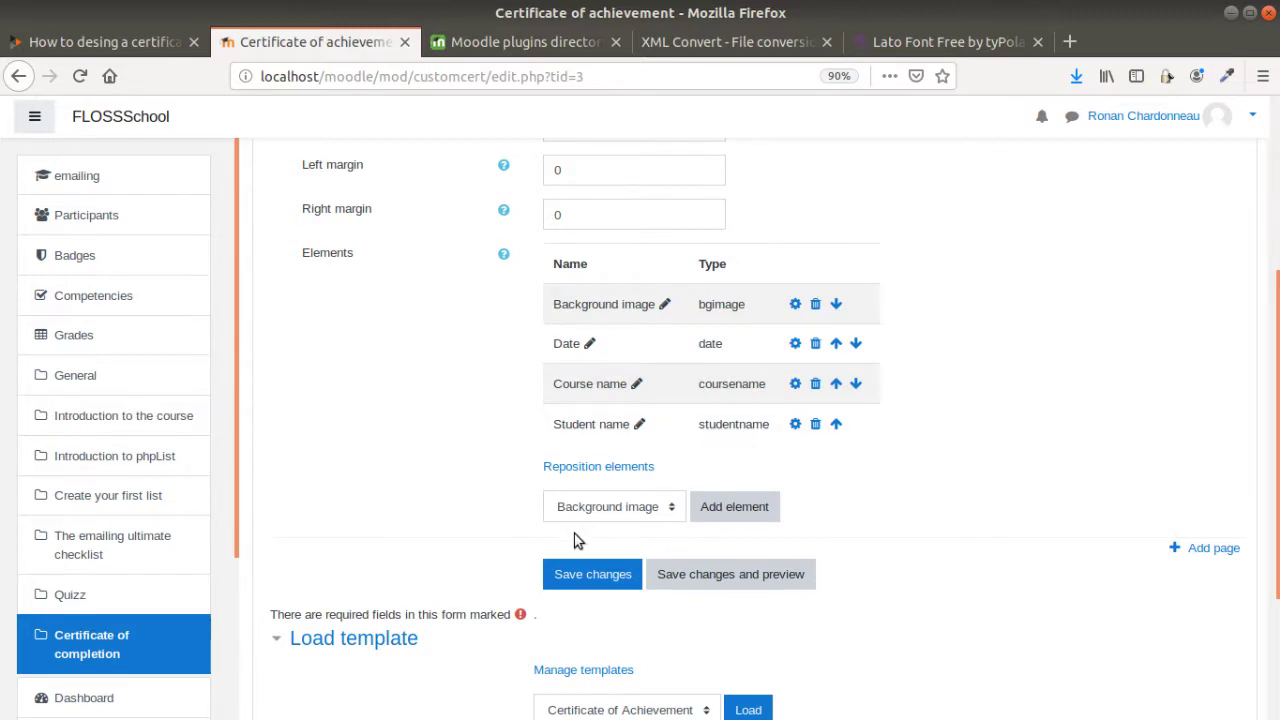
{"action": "scroll", "coordinate": [575, 500], "scroll_direction": "up", "scroll_amount": 1}
{"action": "scroll", "coordinate": [590, 445], "scroll_direction": "down", "scroll_amount": 5}
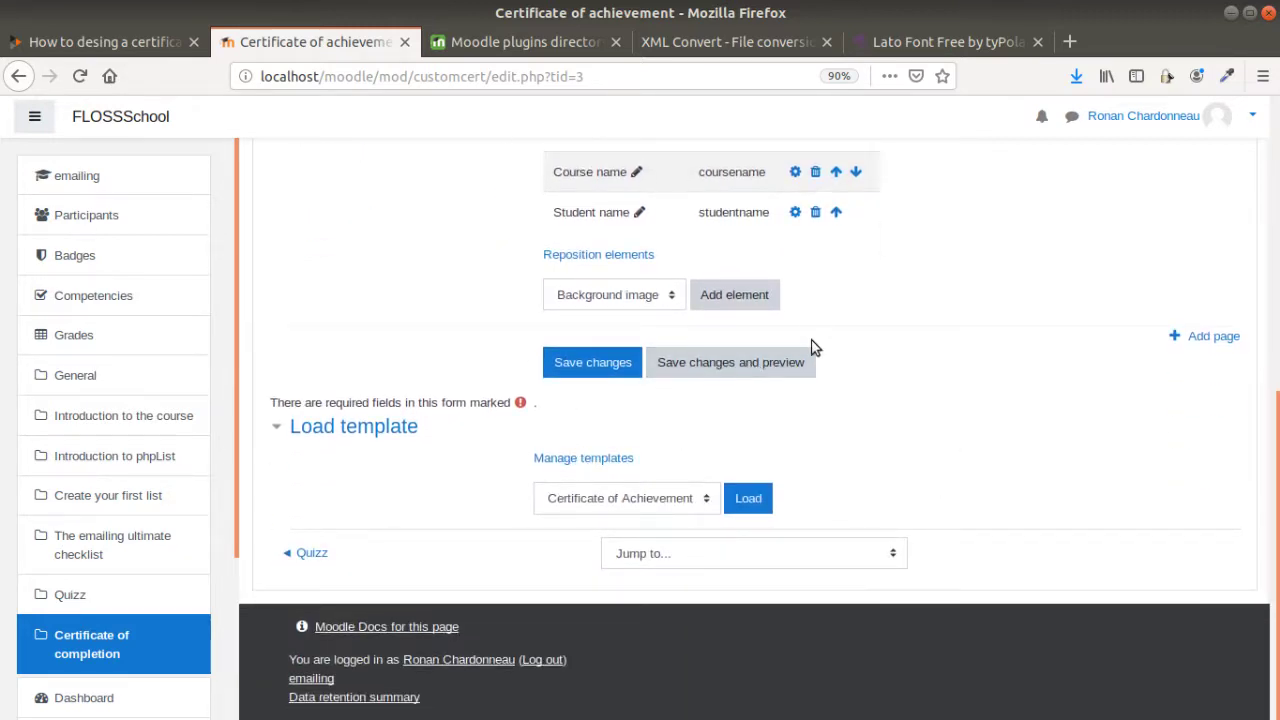
{"action": "scroll", "coordinate": [810, 343], "scroll_direction": "up", "scroll_amount": 5}
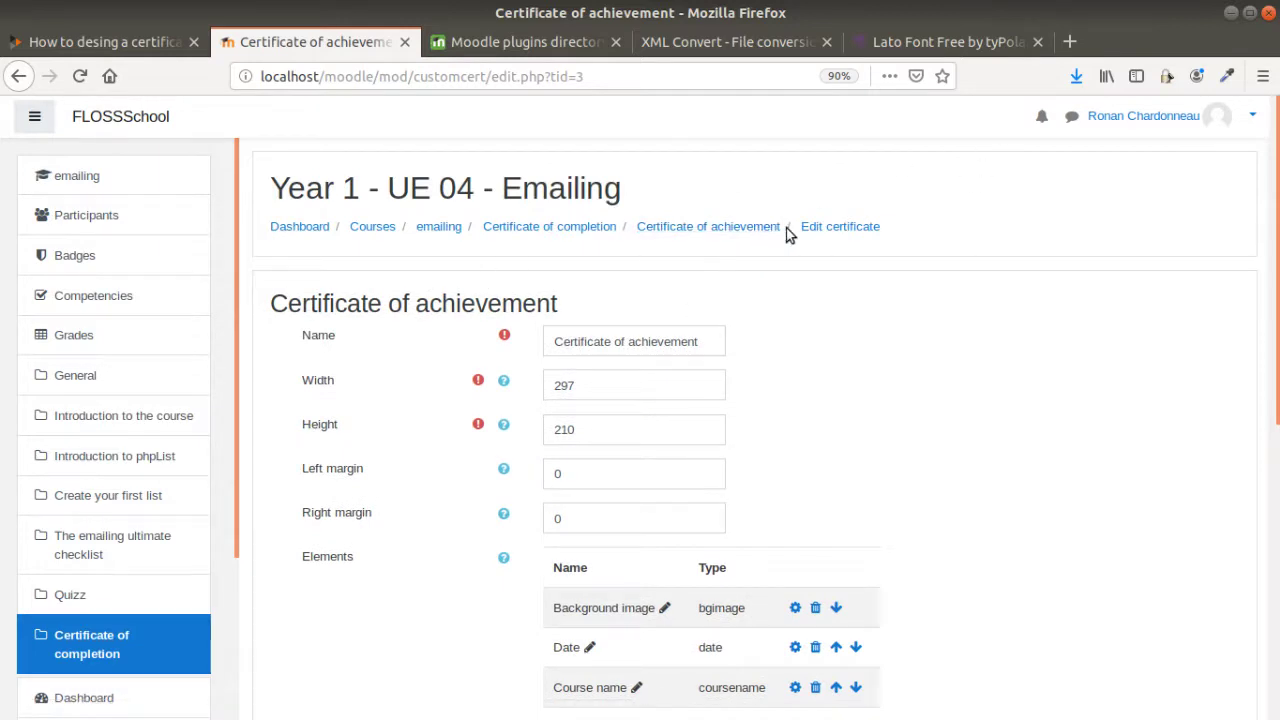
{"action": "left_click", "coordinate": [768, 228]}
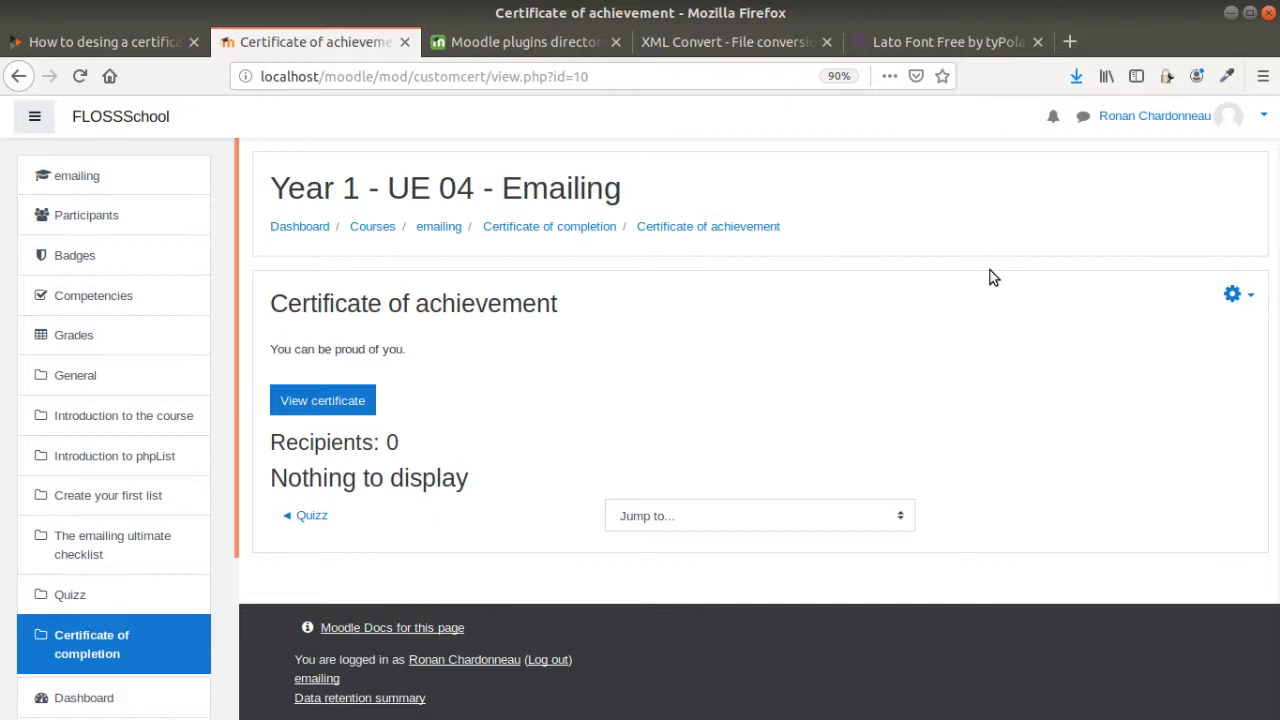
Generate the Certificate of achievement PDF and open it in Document Viewer.
{"action": "left_click", "coordinate": [347, 406]}
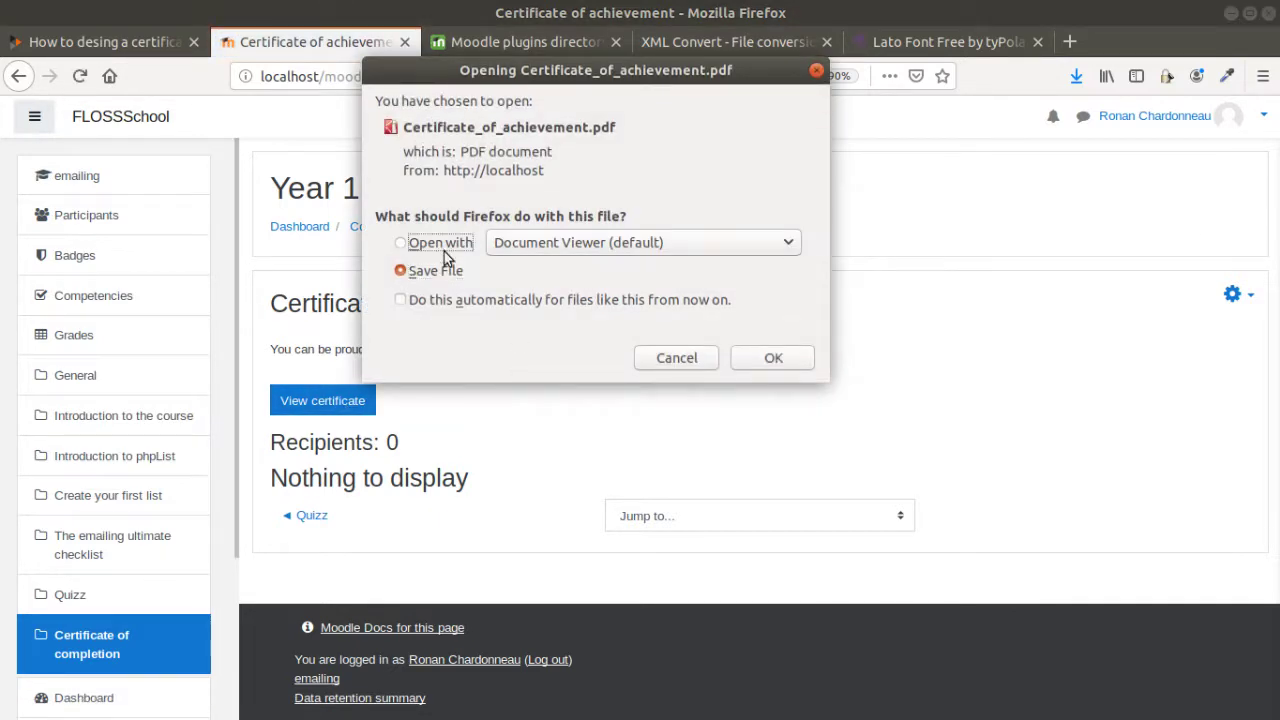
{"action": "left_click", "coordinate": [444, 249]}
{"action": "left_click", "coordinate": [788, 358]}
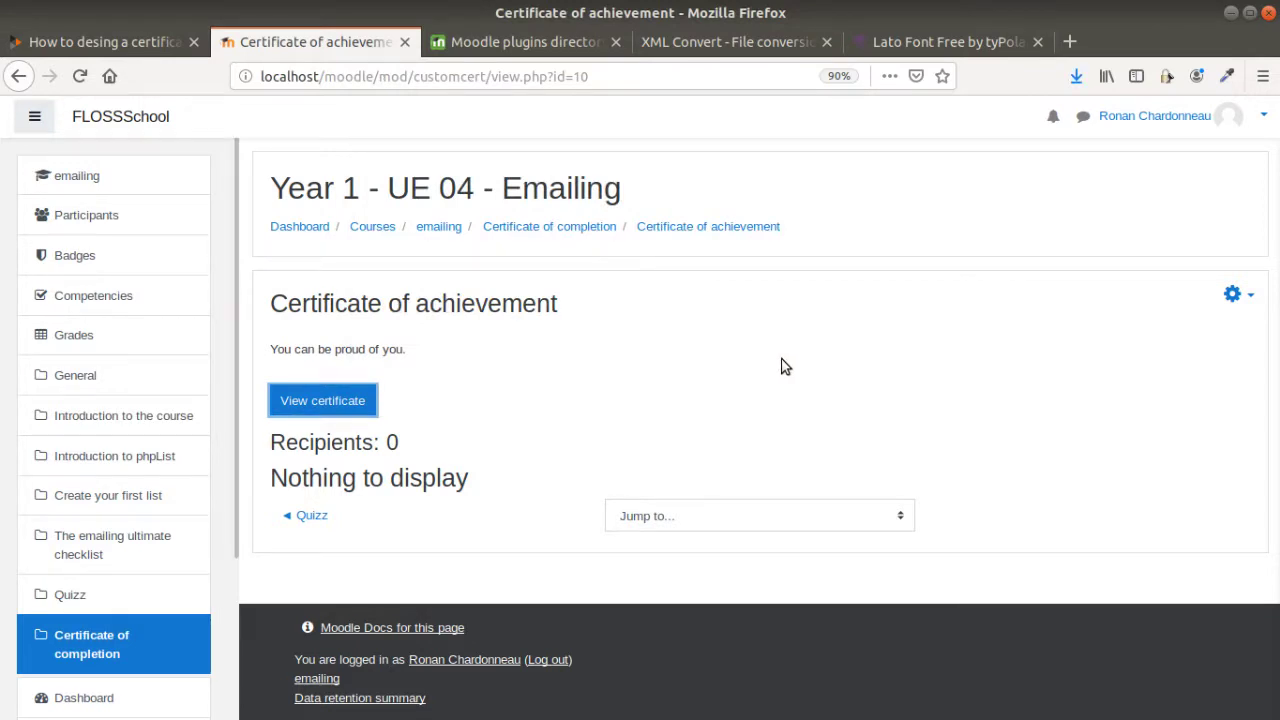
Check the PDF by highlighting the Emailing course name and the student's name.
{"action": "scroll", "coordinate": [742, 349], "scroll_direction": "down", "scroll_amount": 3}
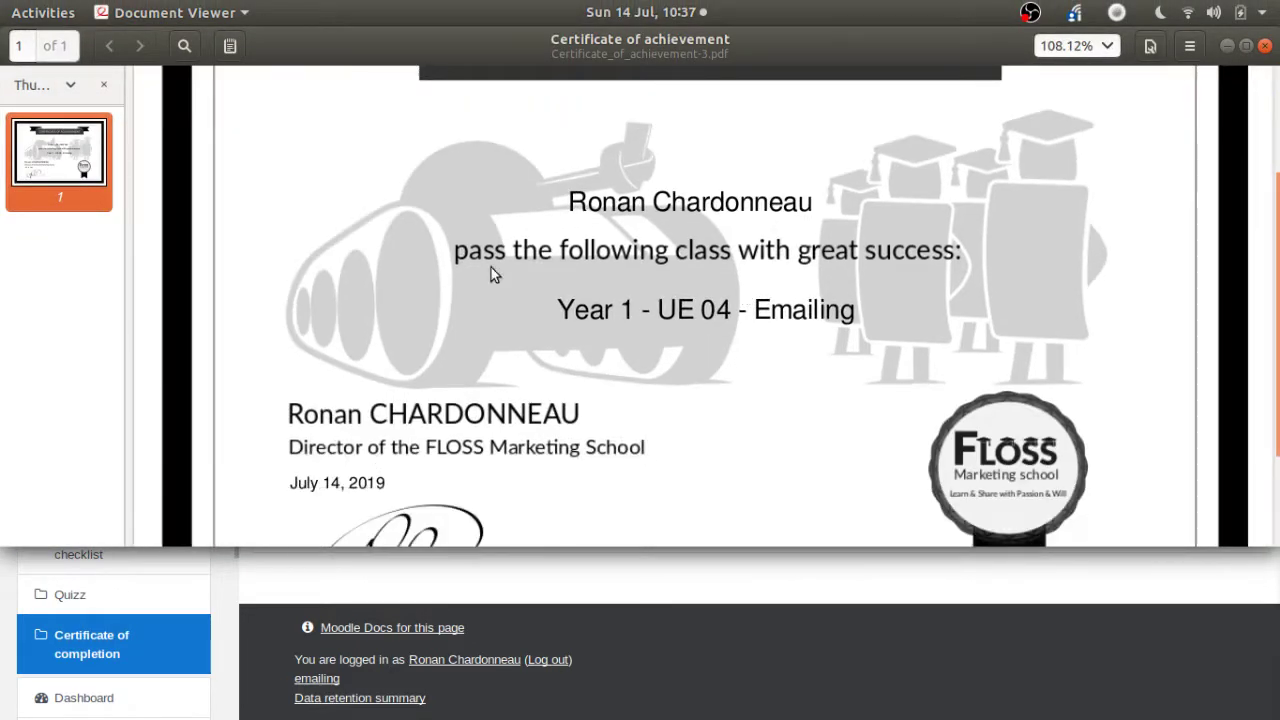
{"action": "left_click_drag", "start_coordinate": [575, 310], "coordinate": [840, 312]}
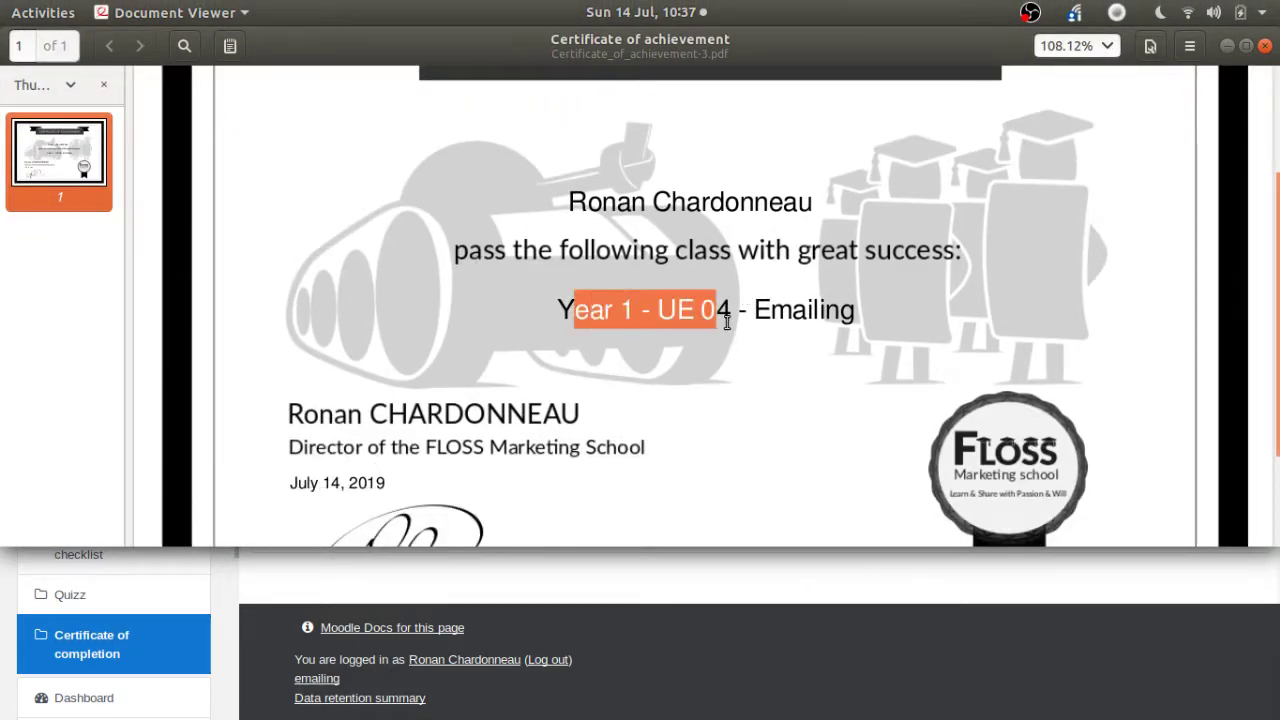
{"action": "left_click_drag", "start_coordinate": [569, 202], "coordinate": [755, 204]}
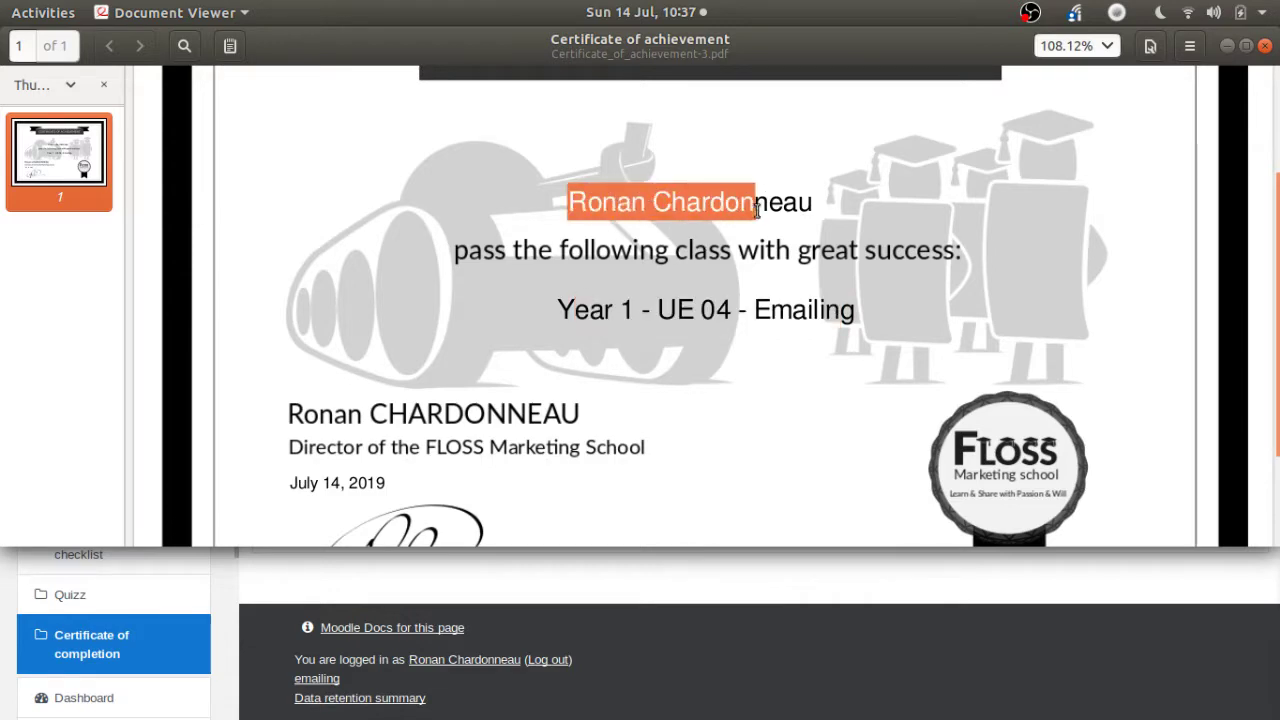
{"action": "left_click", "coordinate": [1265, 46]}
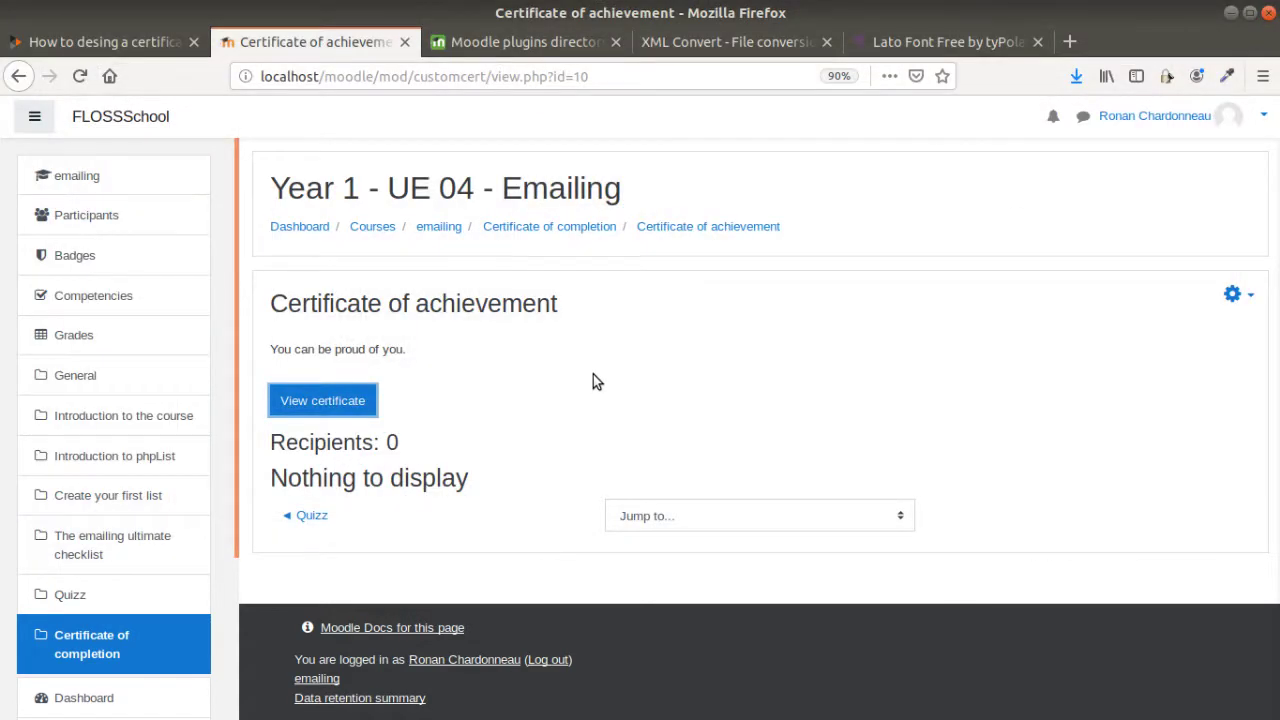